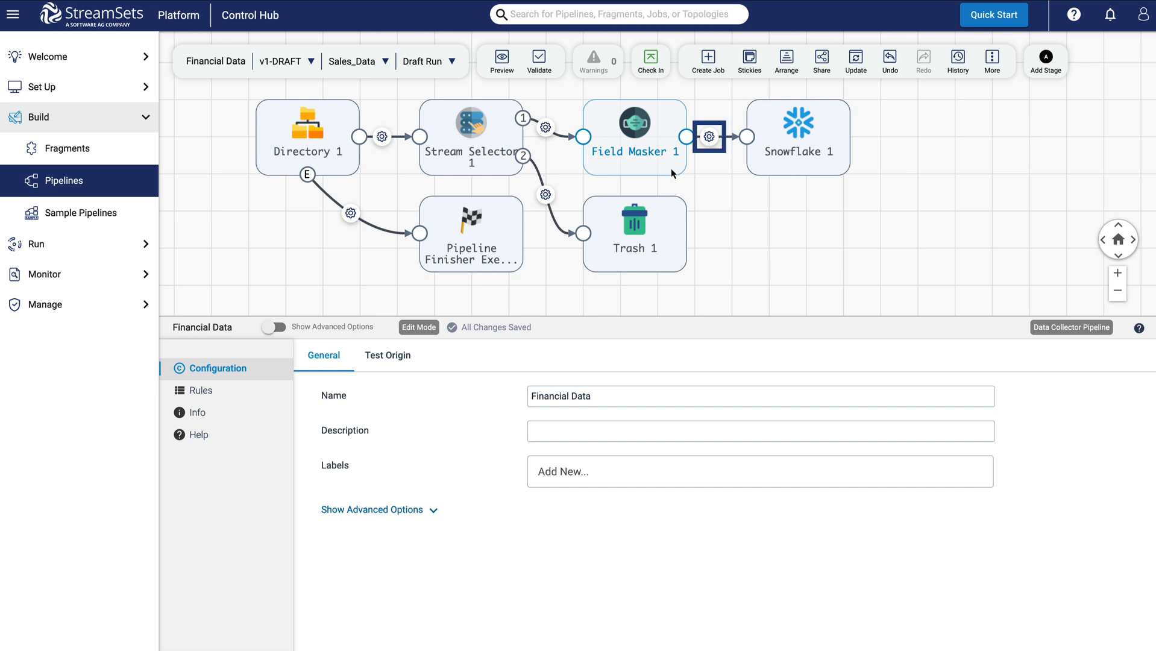
Step: Insert a Field Type Converter processor between Field Masker 1 and Snowflake 1, and auto-arrange the pipeline
left_click(708, 136)
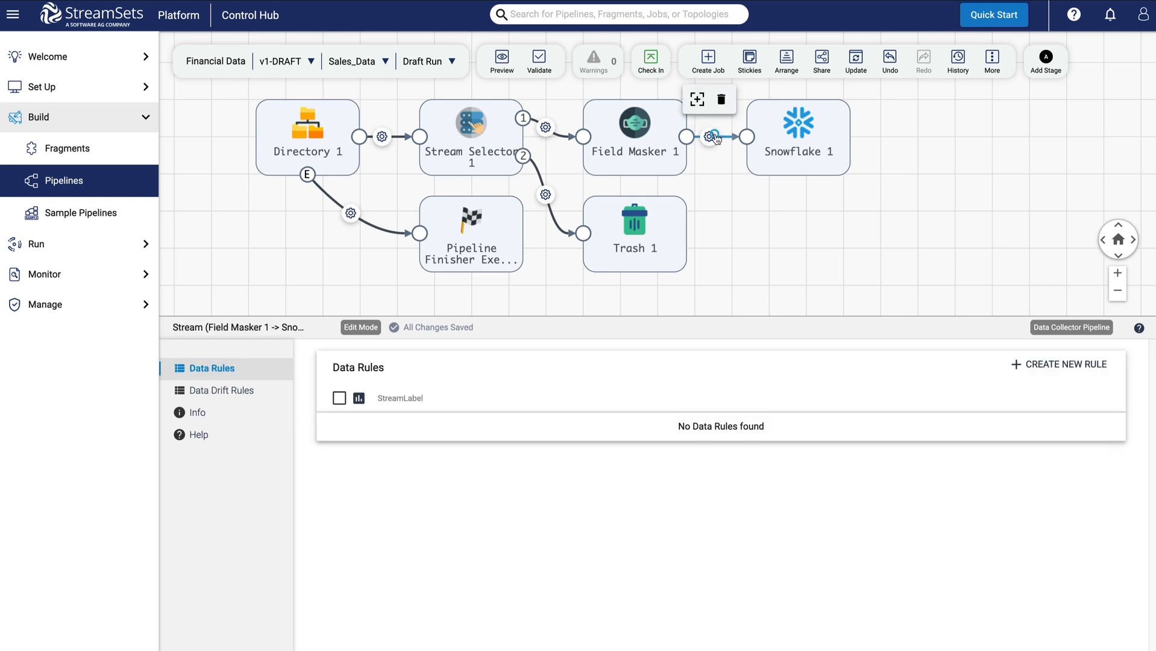
left_click(697, 100)
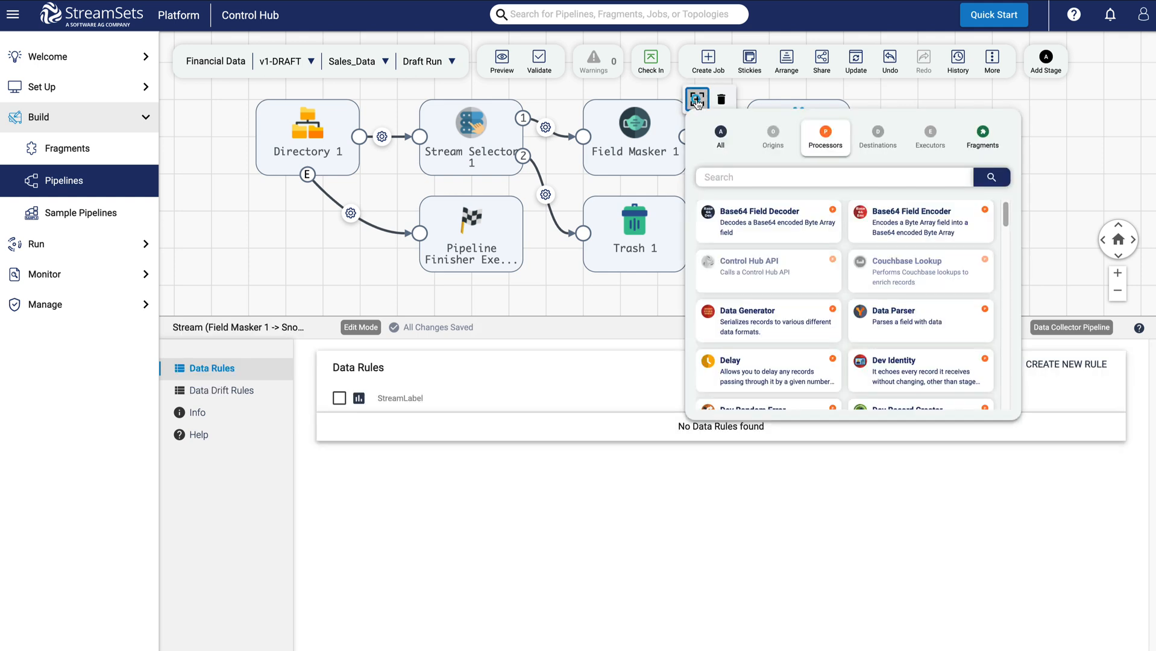
left_click(723, 176)
type("field type")
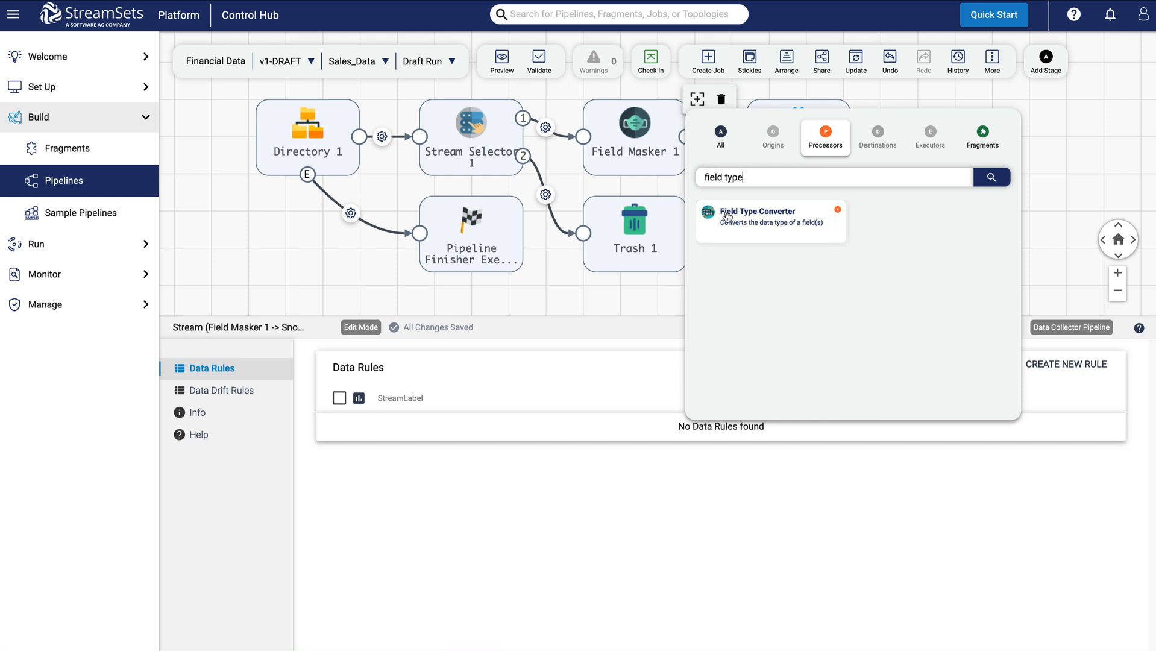
left_click(741, 220)
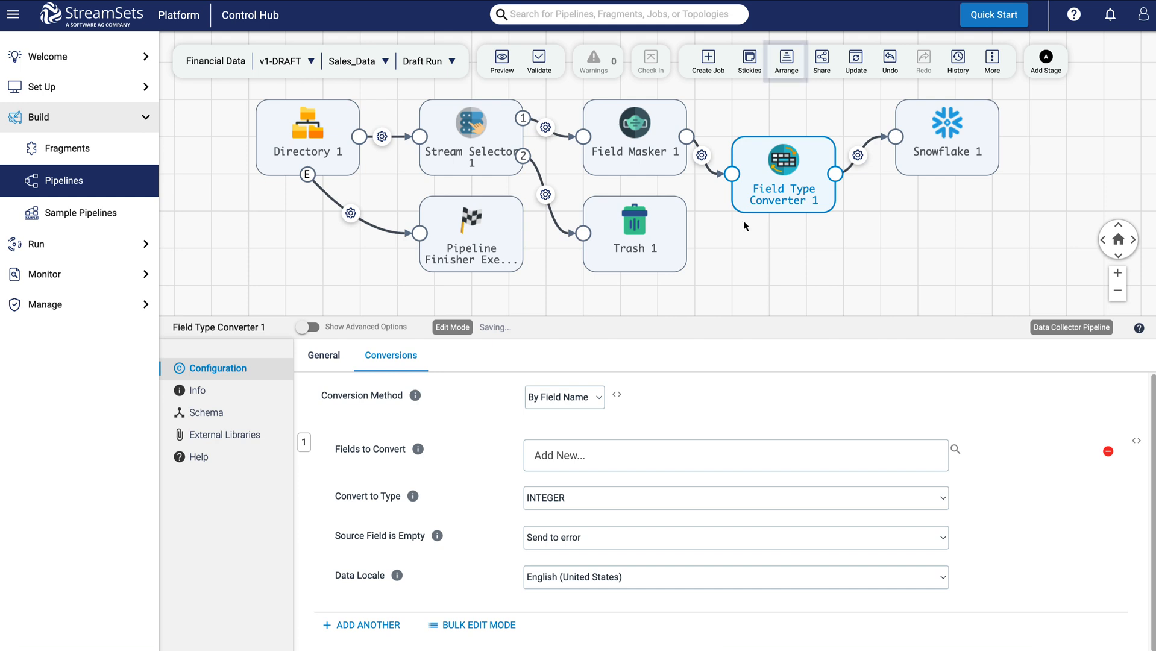
left_click(787, 61)
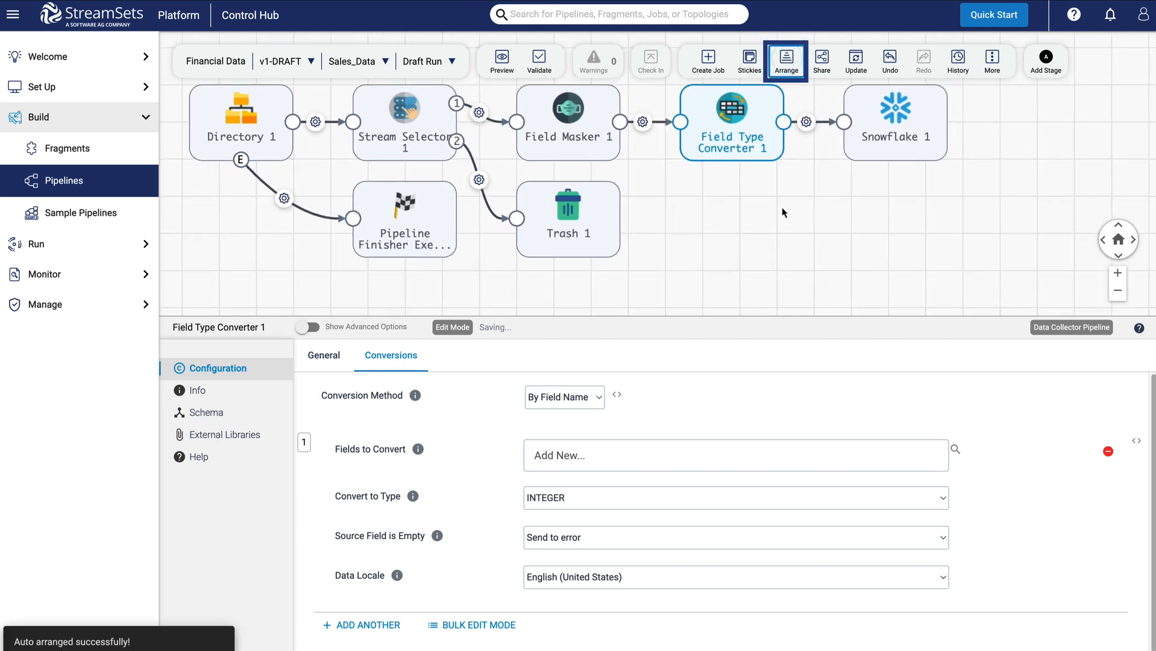
Step: Configure the Field Type Converter to convert the fields /UnitsSold, /ManufacturingPrice and /SalePrice to DECIMAL
left_click(771, 146)
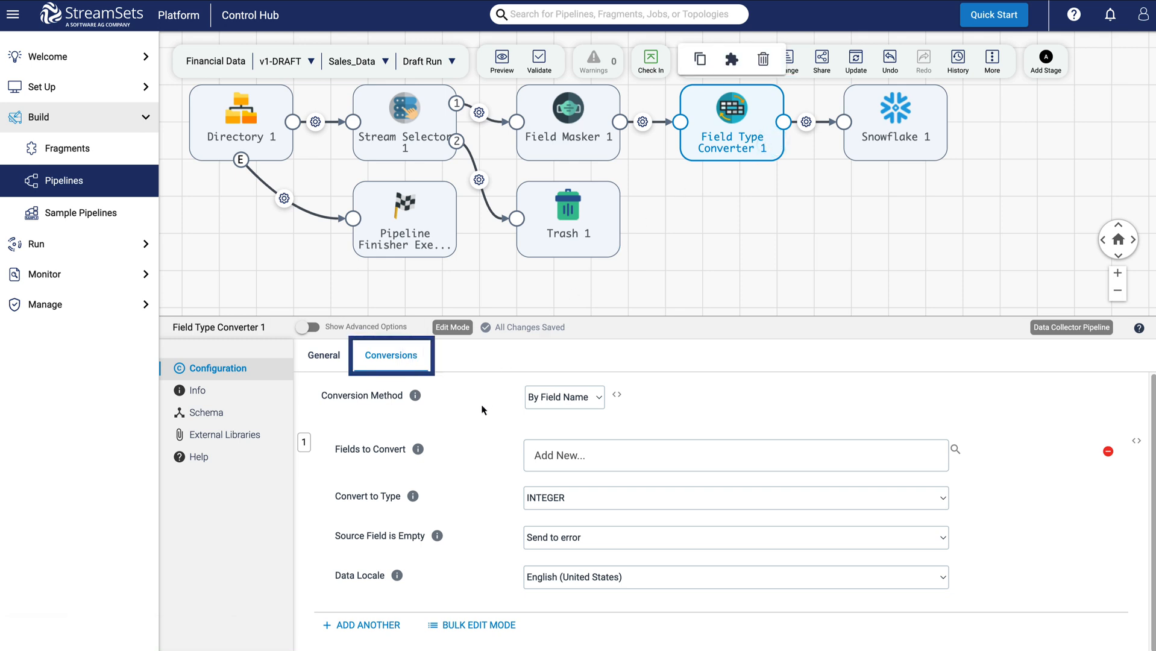
left_click(560, 451)
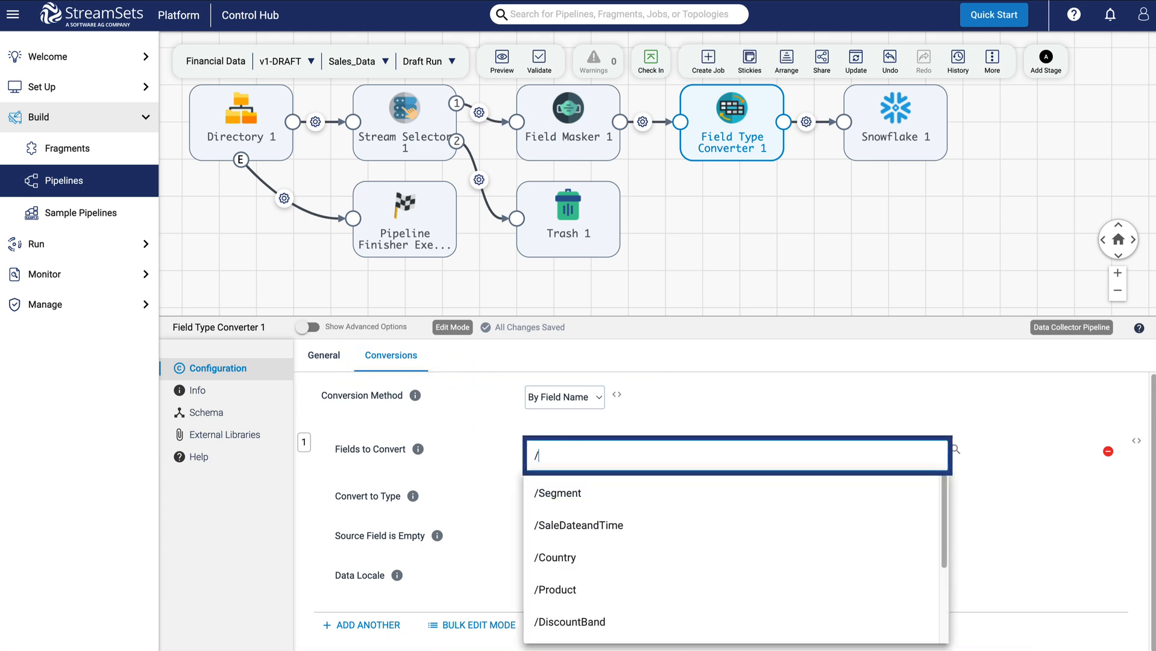
type("unit")
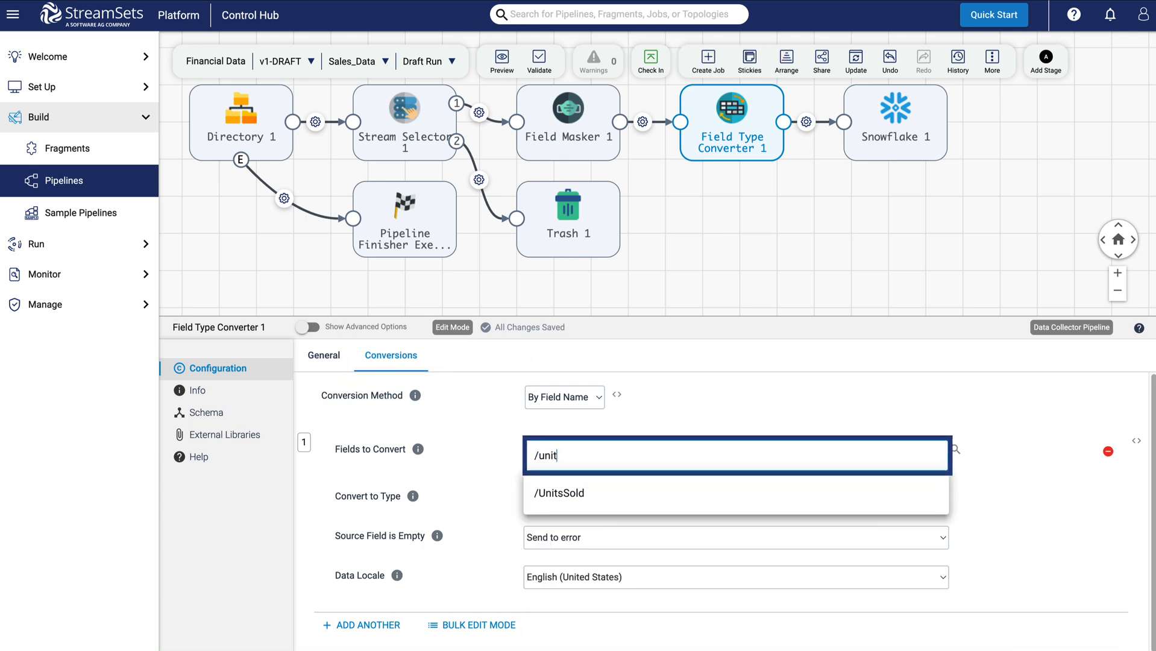
left_click(561, 493)
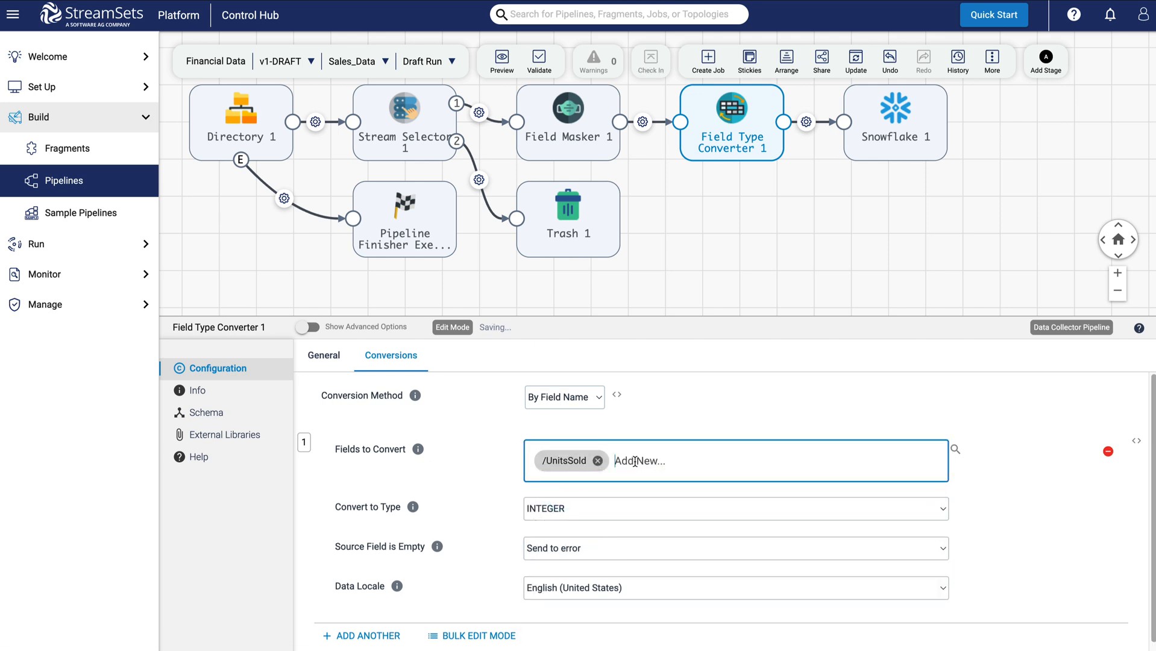
type("/m")
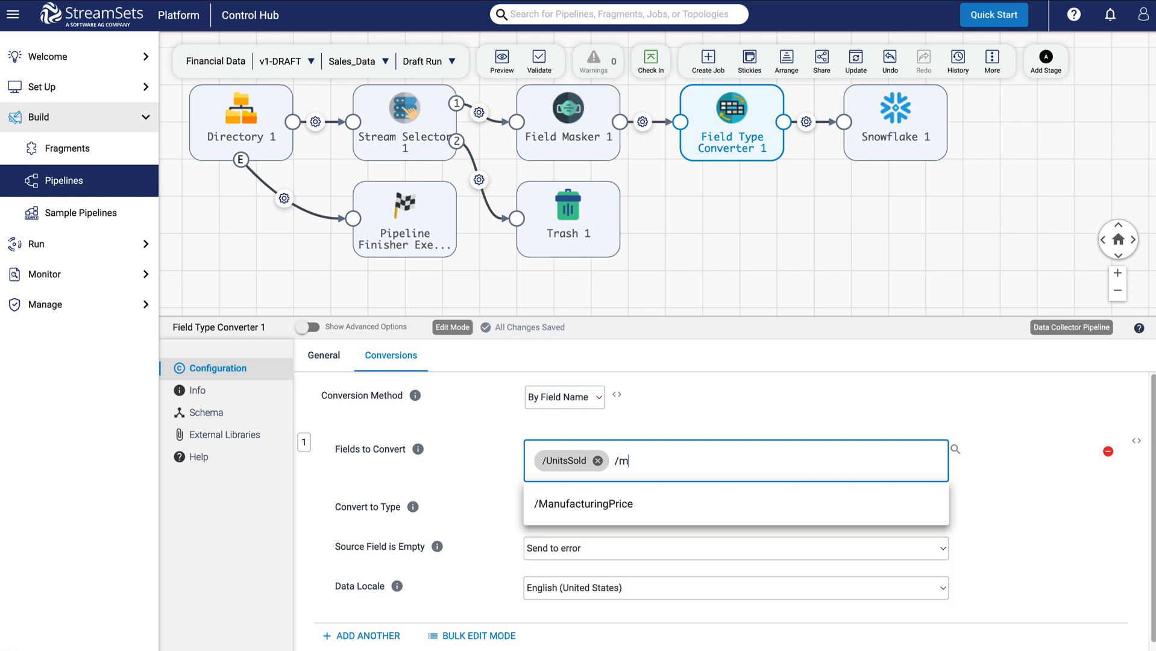
type("an")
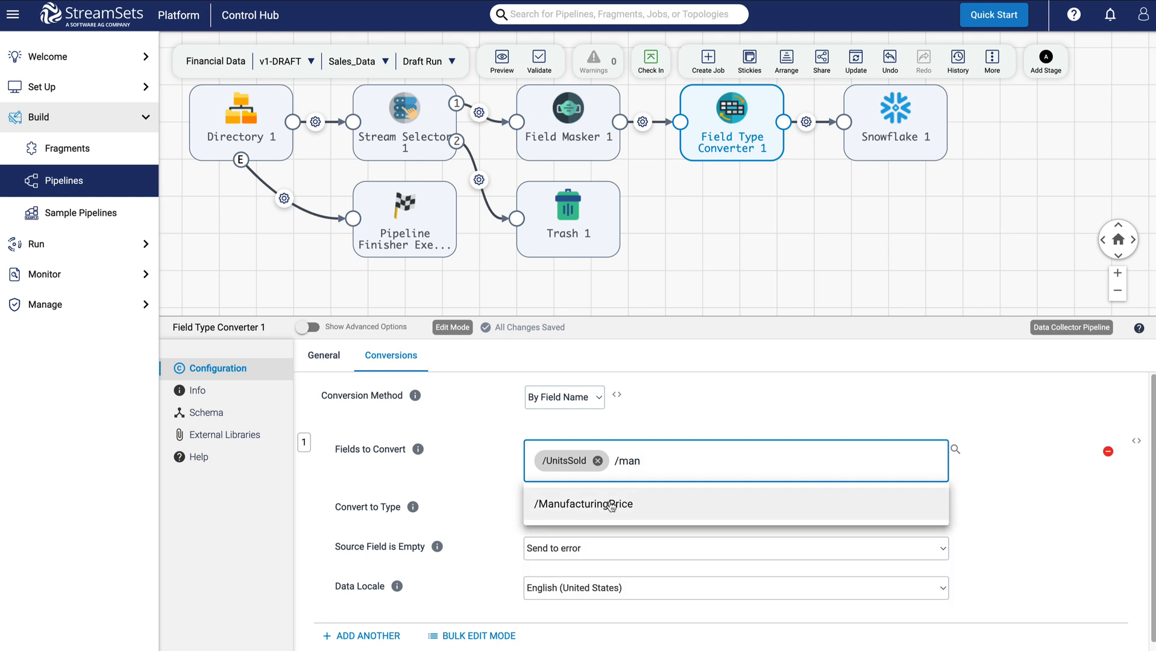
left_click(609, 503)
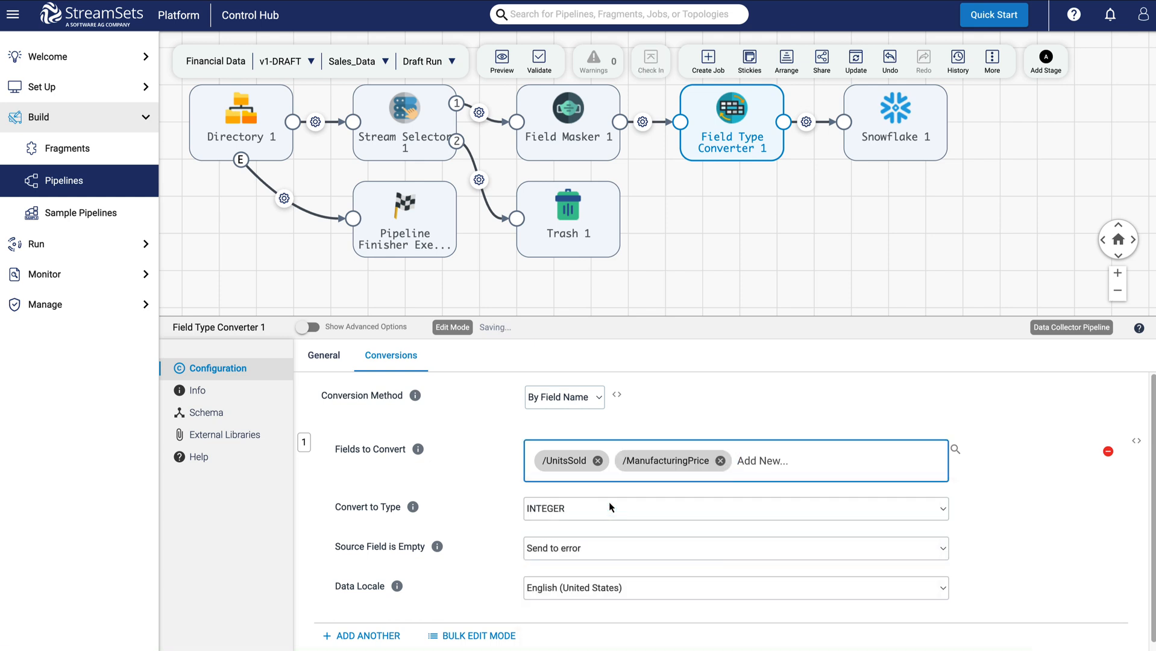
type("/sal")
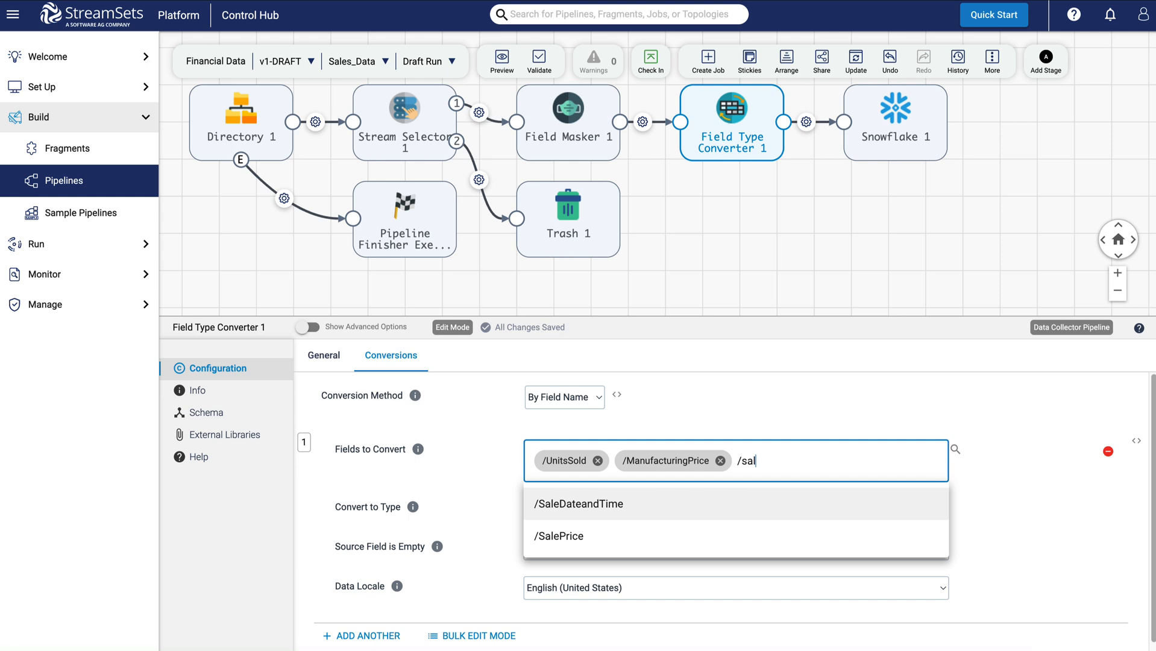
left_click(555, 538)
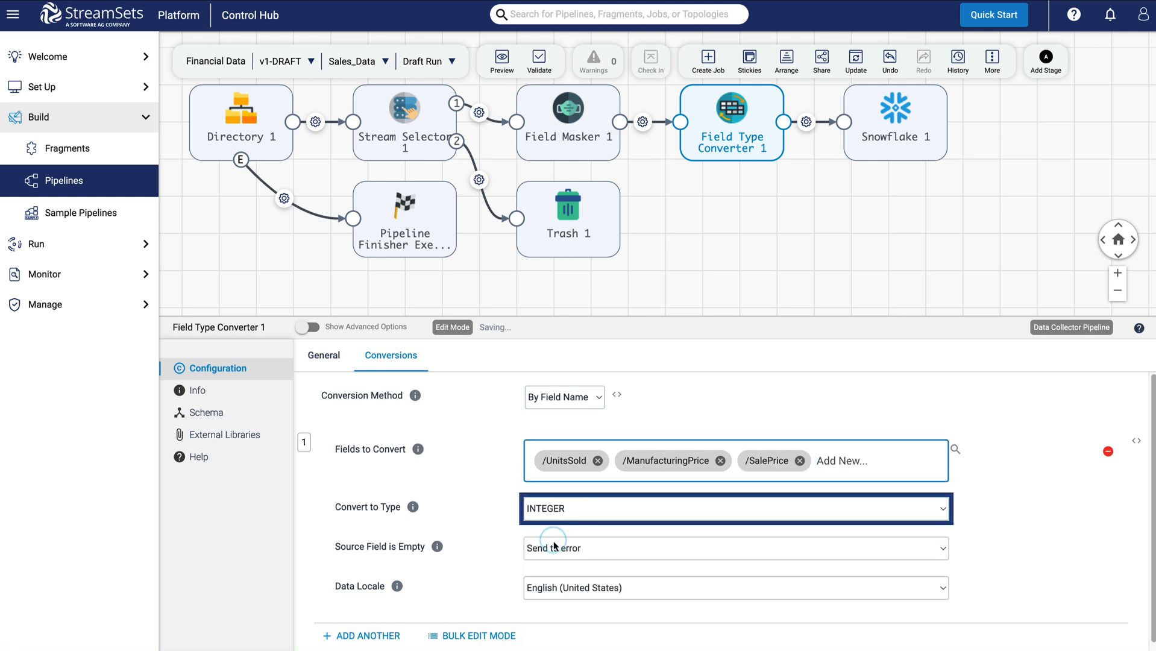
left_click(574, 511)
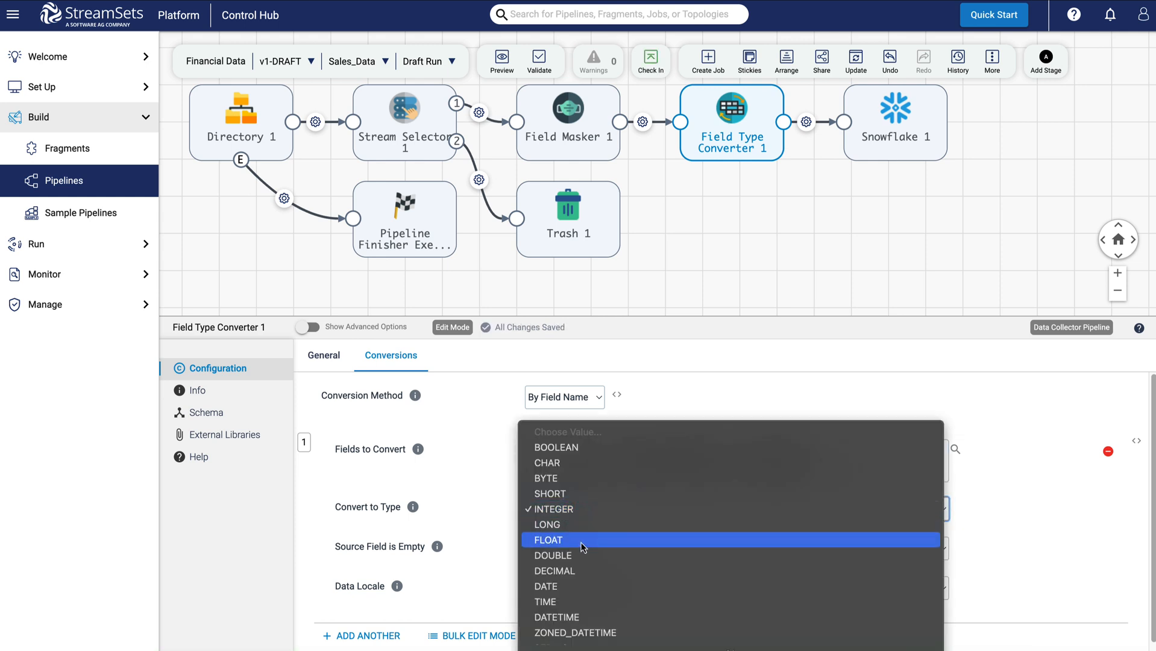
left_click(573, 575)
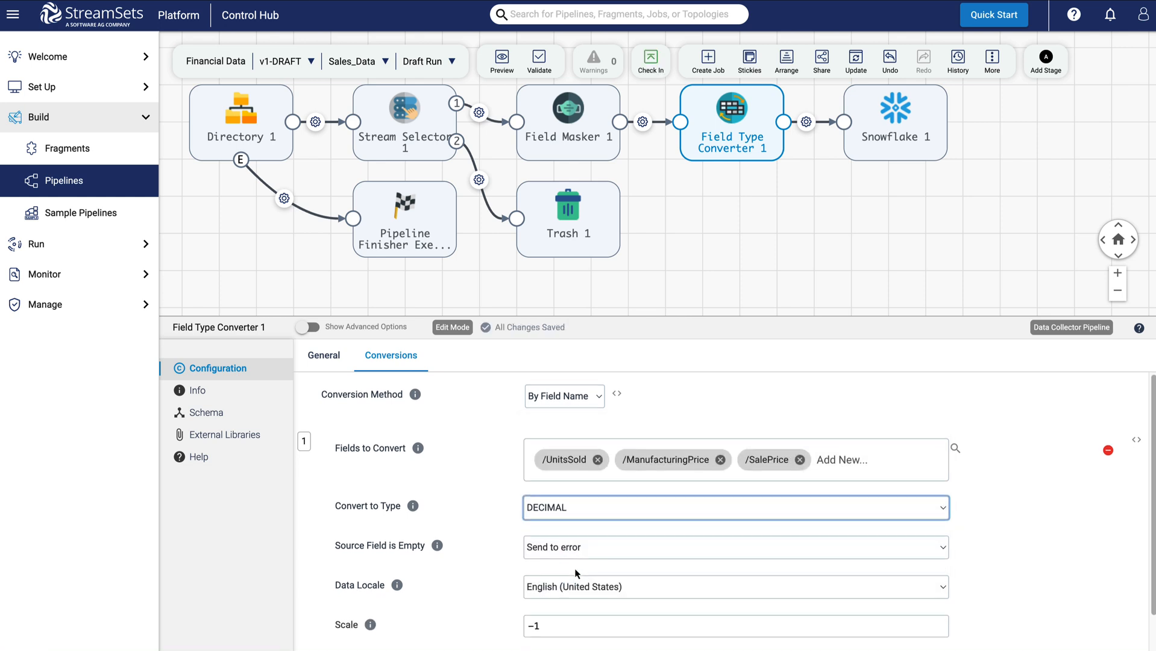
Step: Add a second conversion to the Field Type Converter that converts /SaleDateandTime to DATETIME
scroll(573, 577, "down", 1)
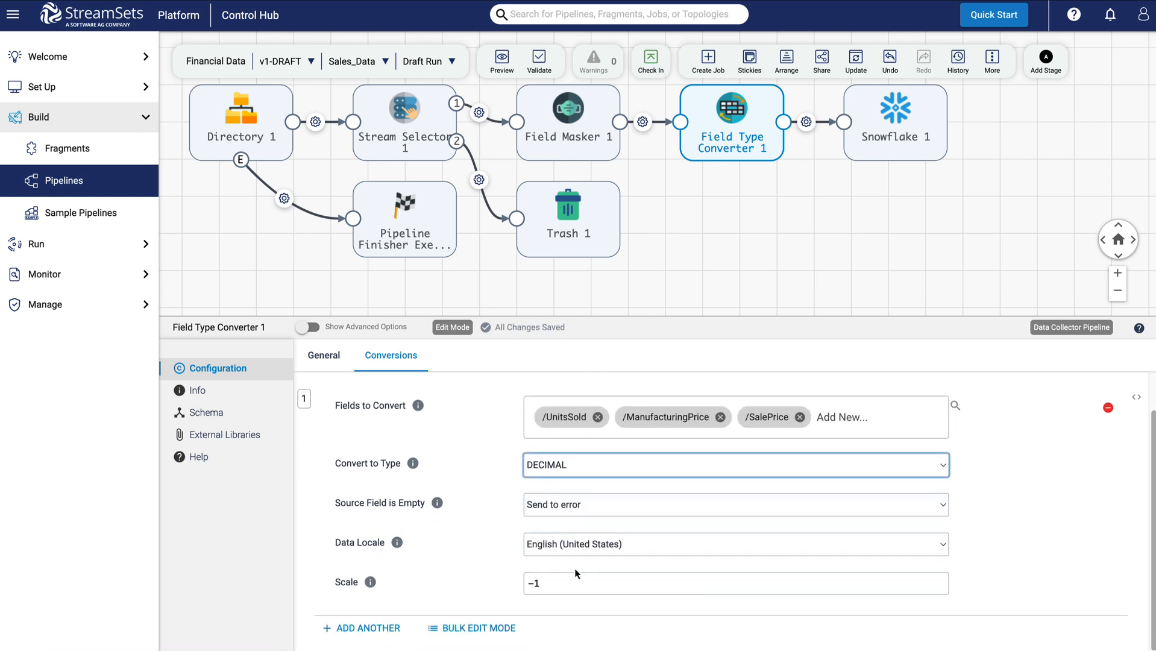
left_click(369, 620)
scroll(468, 566, "down", 3)
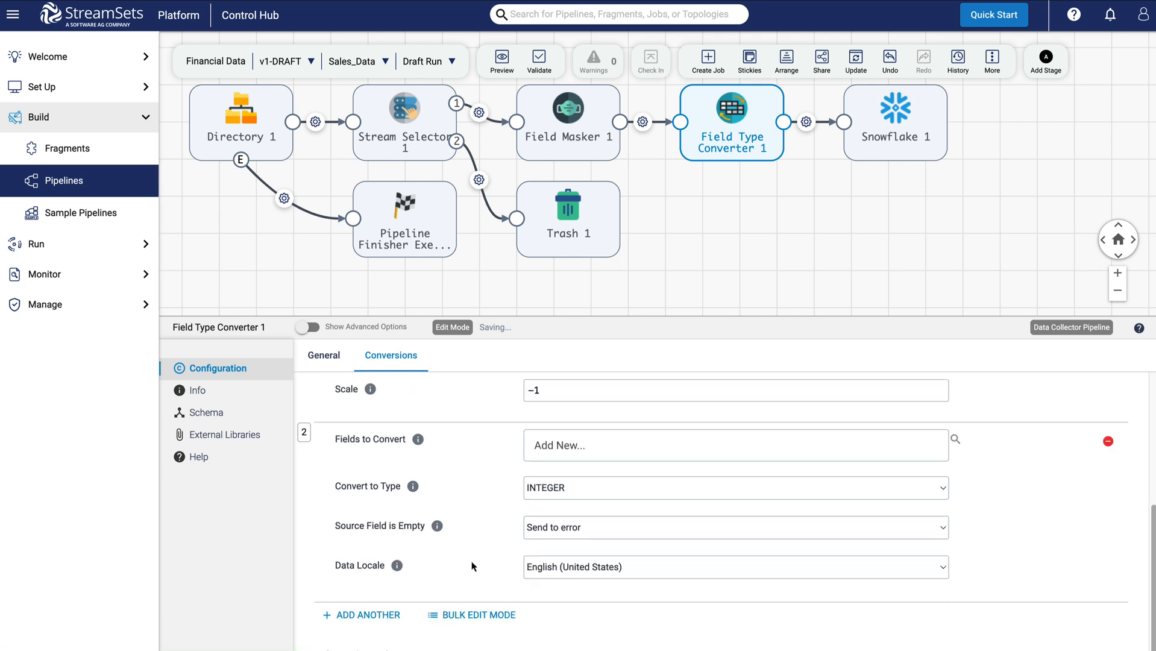
left_click(560, 444)
type("/sale")
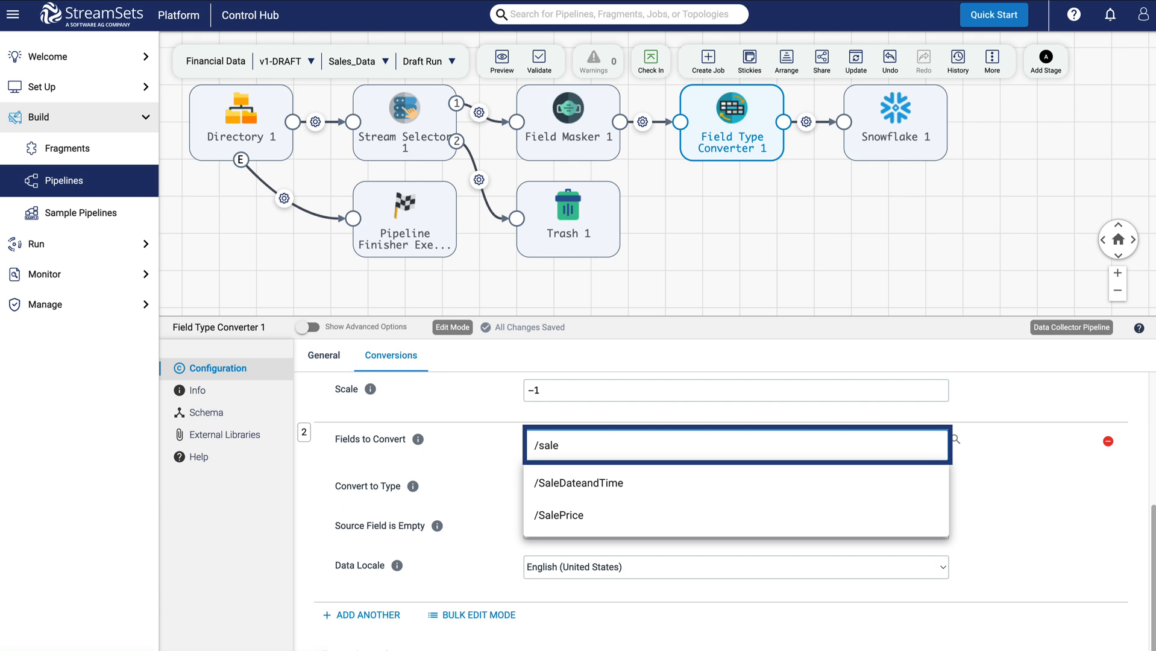
left_click(578, 478)
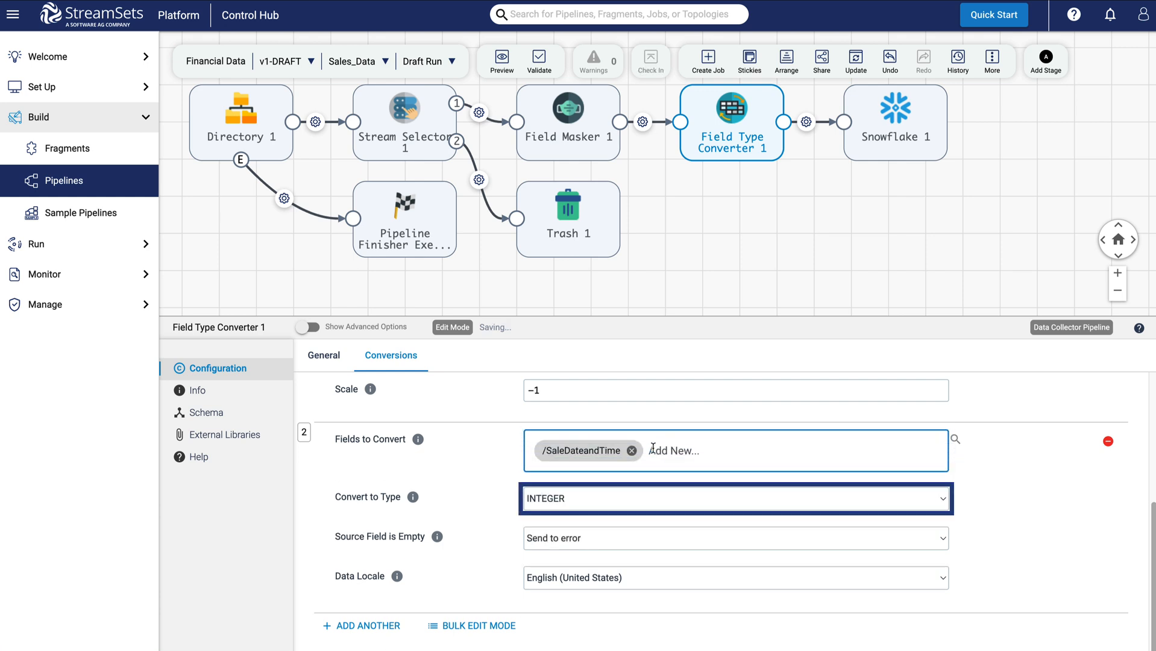
left_click(593, 499)
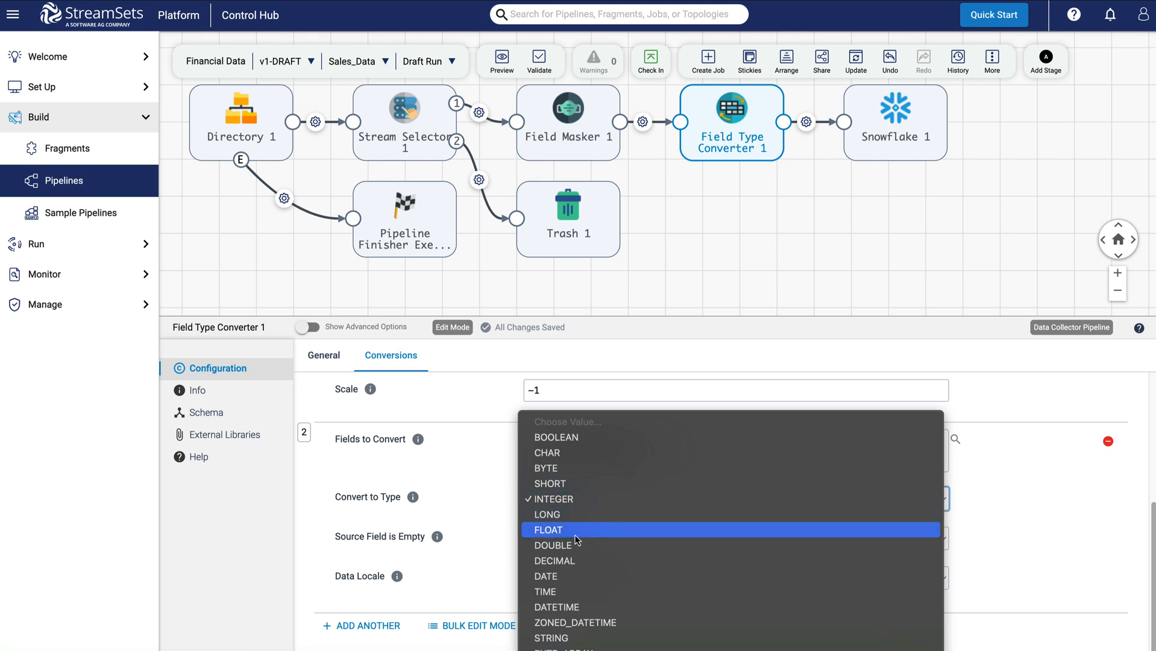
left_click(567, 607)
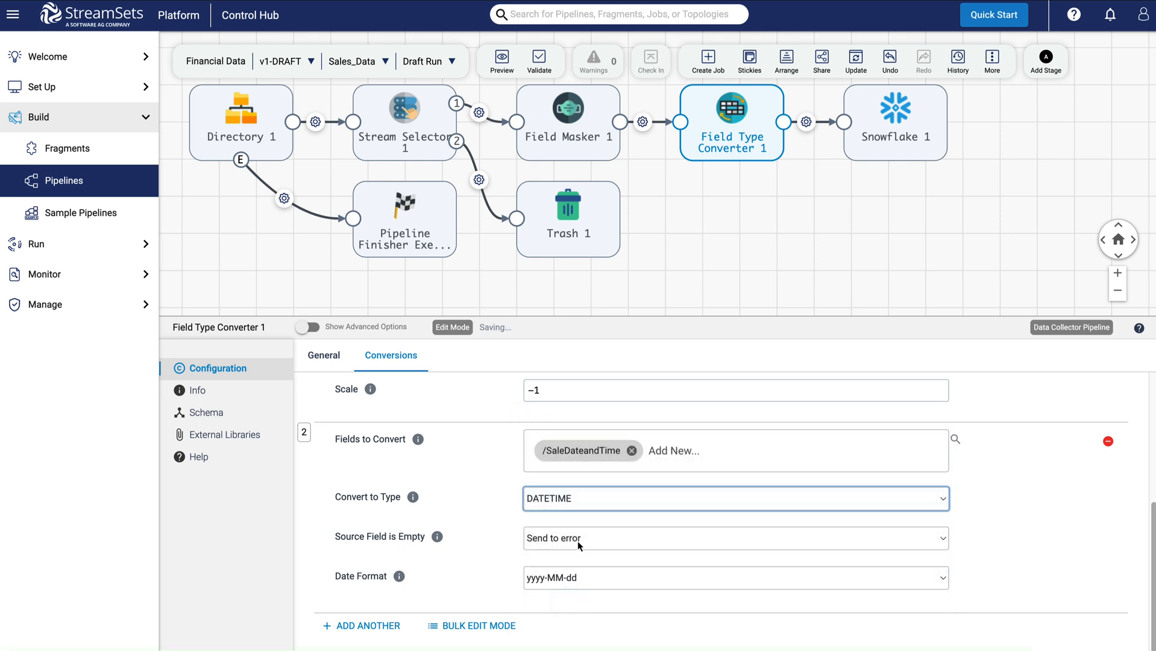
Step: Set the /SaleDateandTime conversion's date format to Other, with the custom format MM dd, yyyy HH:mm:ss
left_click(611, 542)
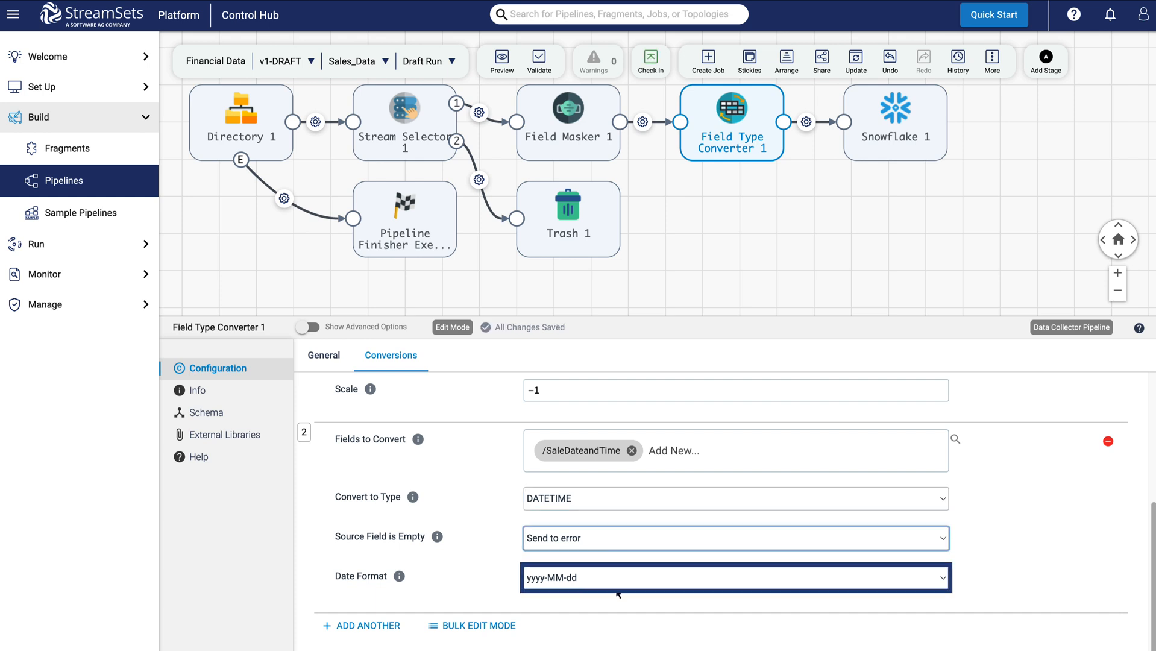
left_click(620, 589)
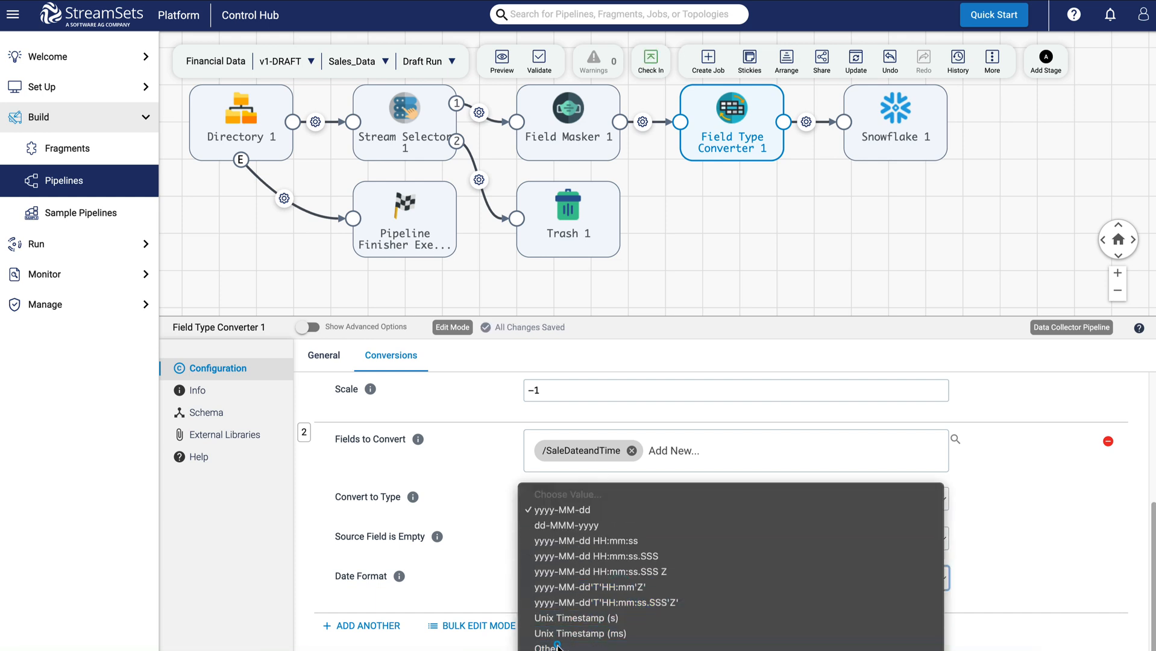
left_click(578, 641)
scroll(505, 567, "down", 1)
left_click(547, 566)
type("M")
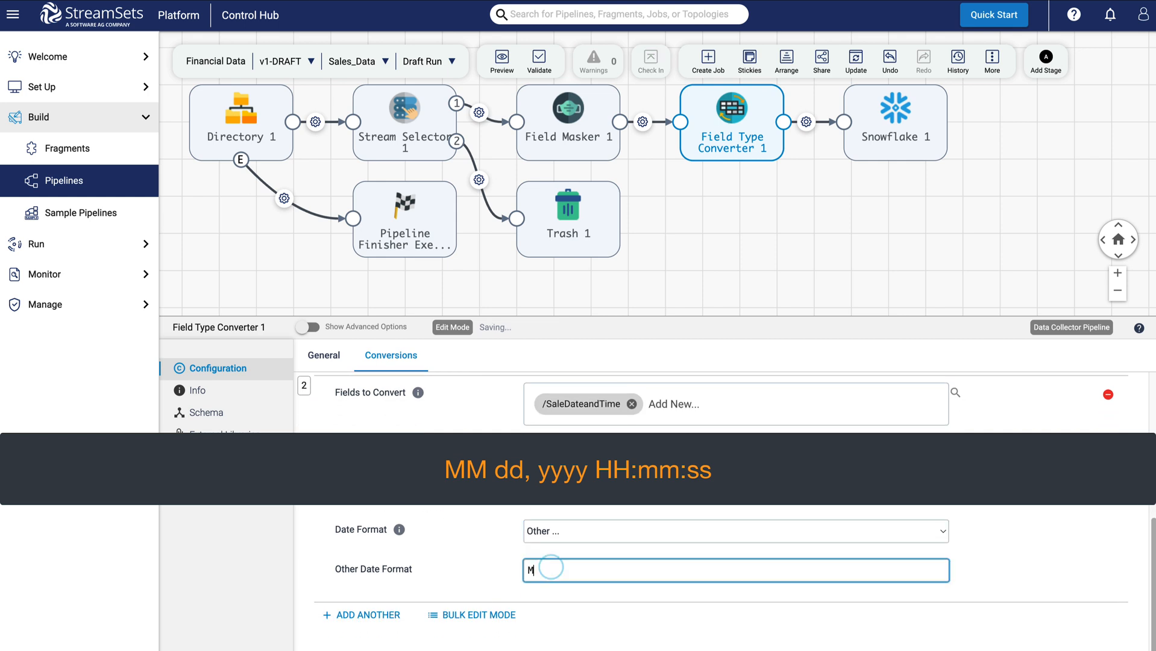
type("M dd, yyyy HH:mm:")
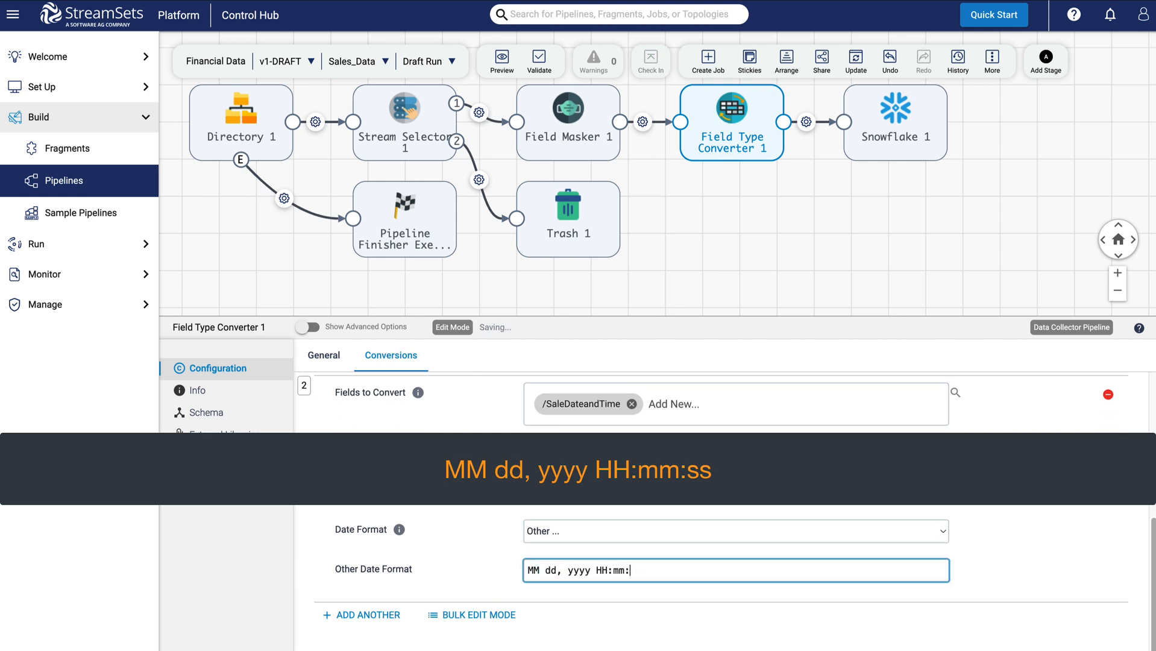
type("ss")
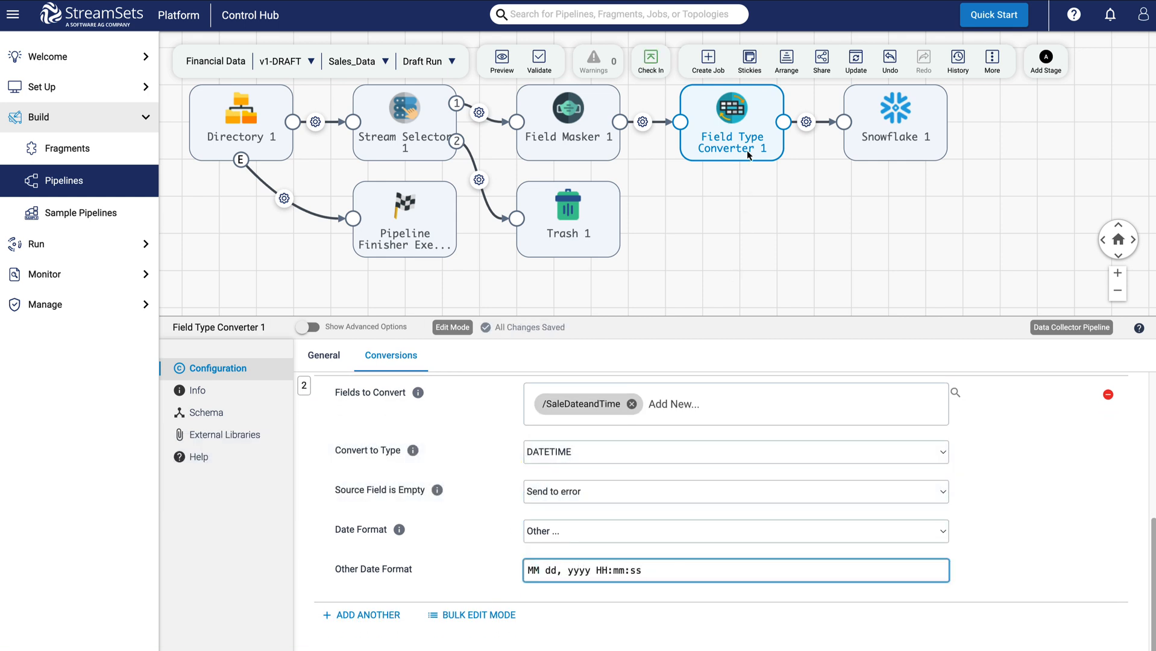
Step: Insert an Expression Evaluator processor between Field Type Converter 1 and Snowflake 1, and auto-arrange the pipeline
scroll(483, 500, "up", 5)
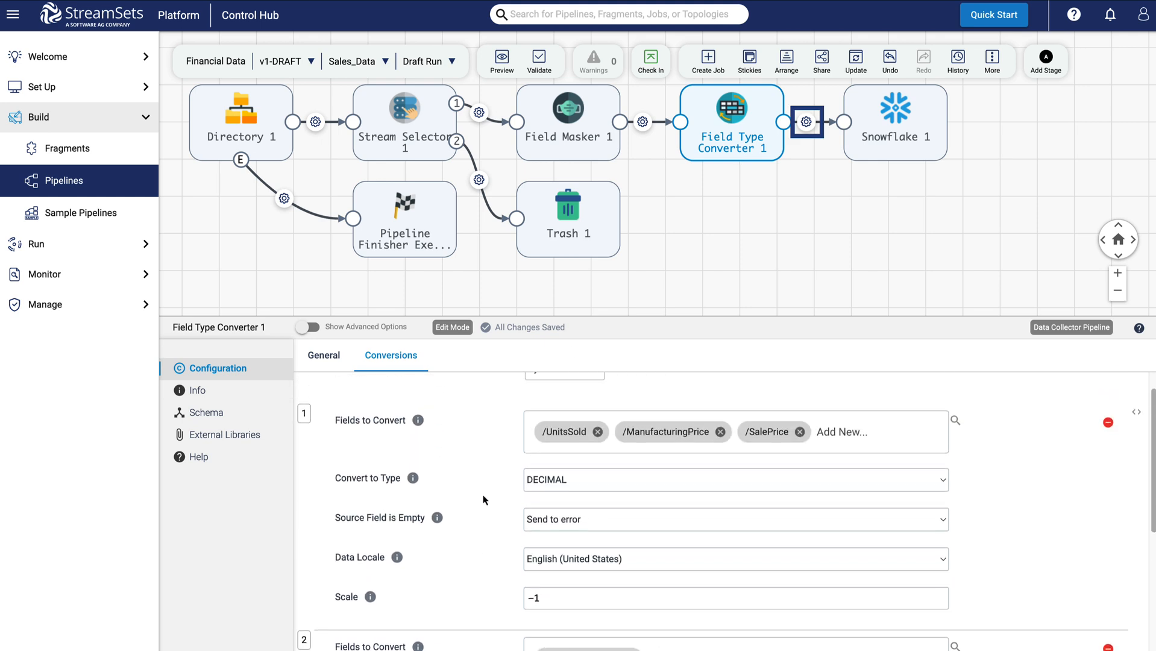
left_click(800, 129)
left_click(794, 86)
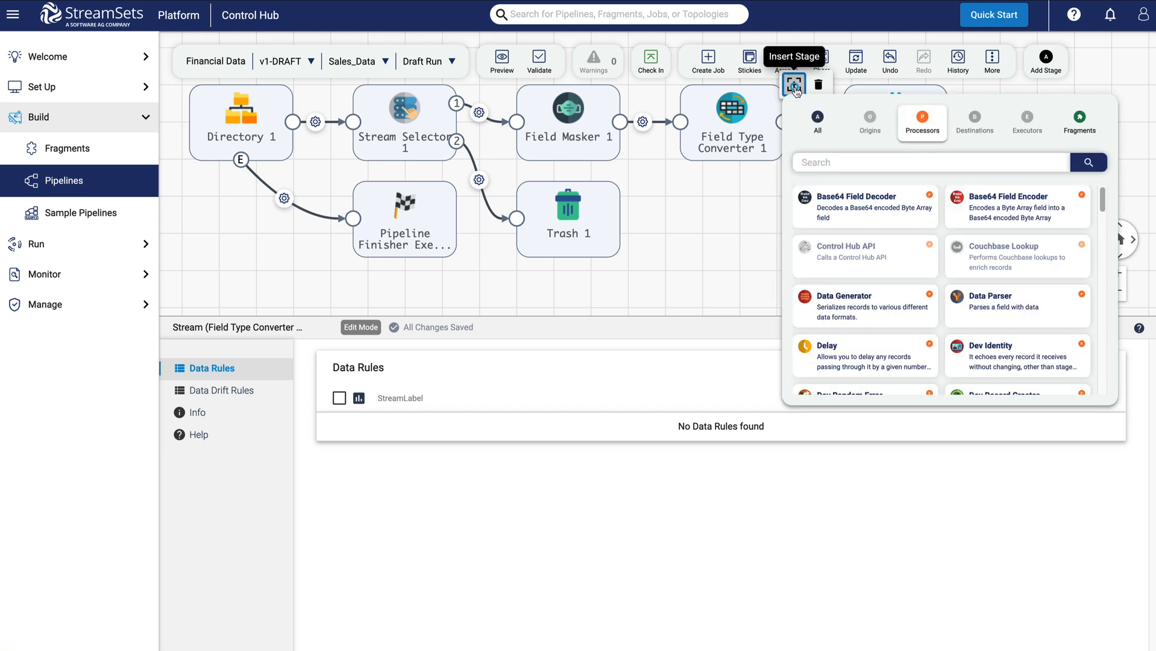
left_click(824, 162)
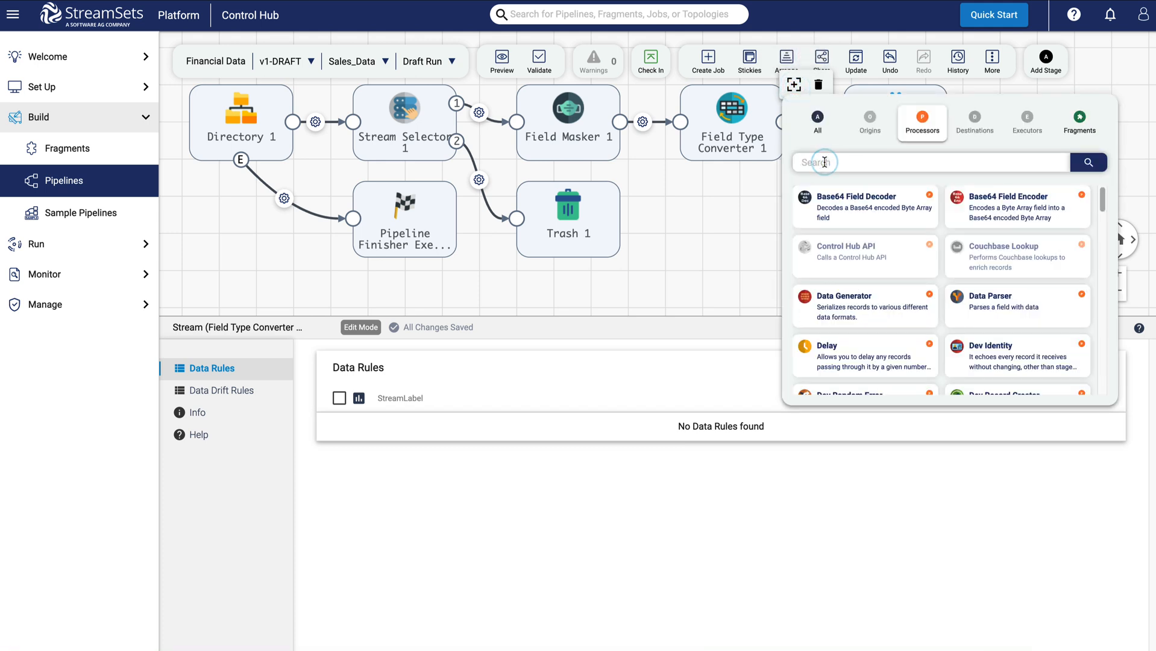
type("ex")
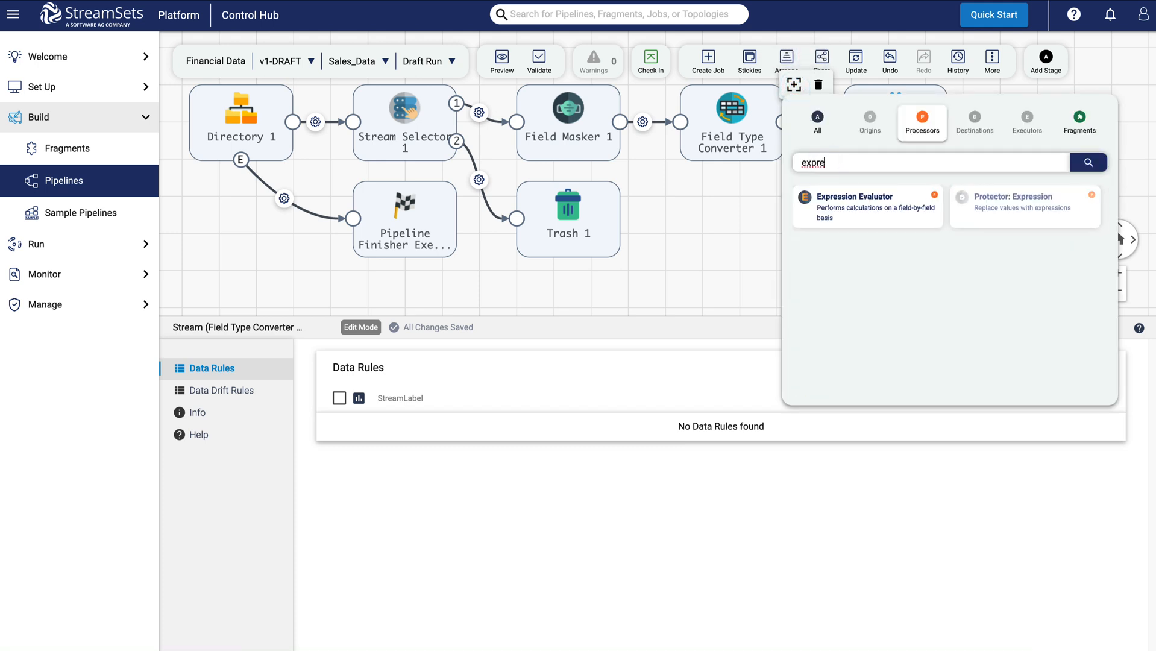
type("pre")
left_click(835, 205)
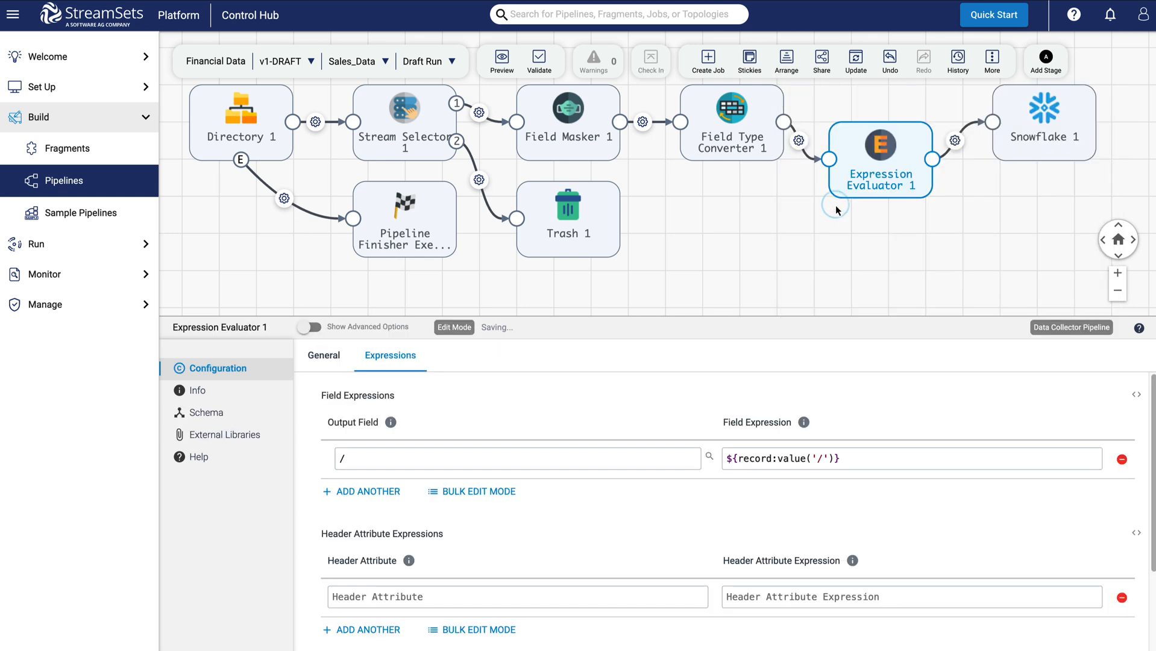
left_click(786, 59)
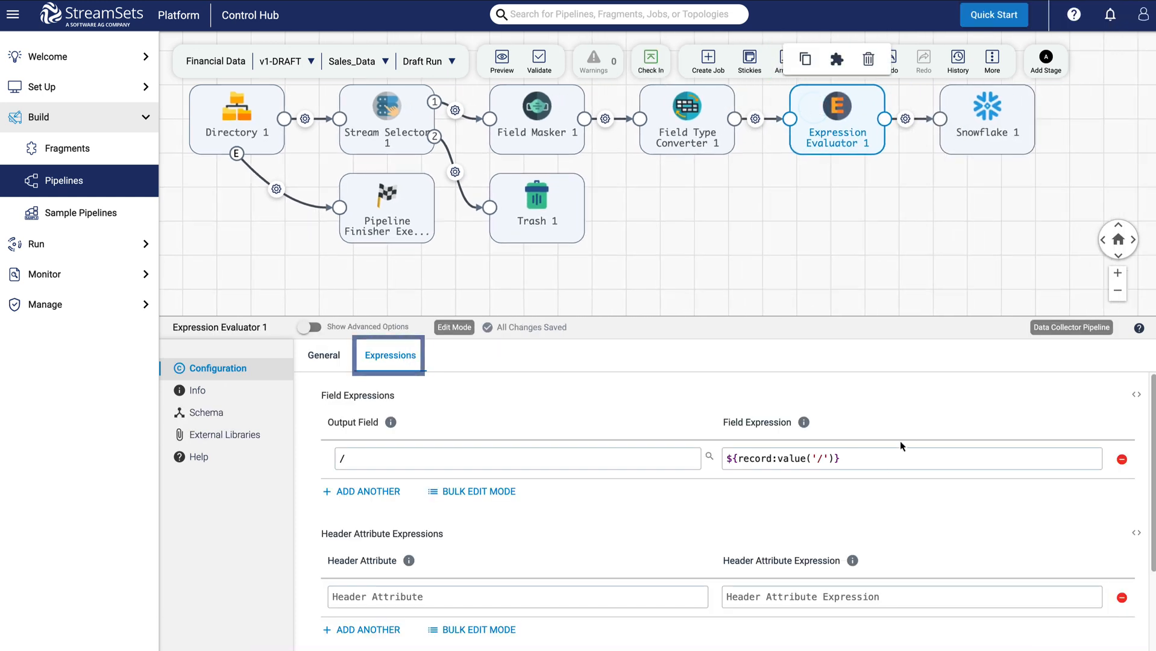
Step: Set the output field of the Expression Evaluator's first field expression to /NetSaleValue
left_click(651, 408)
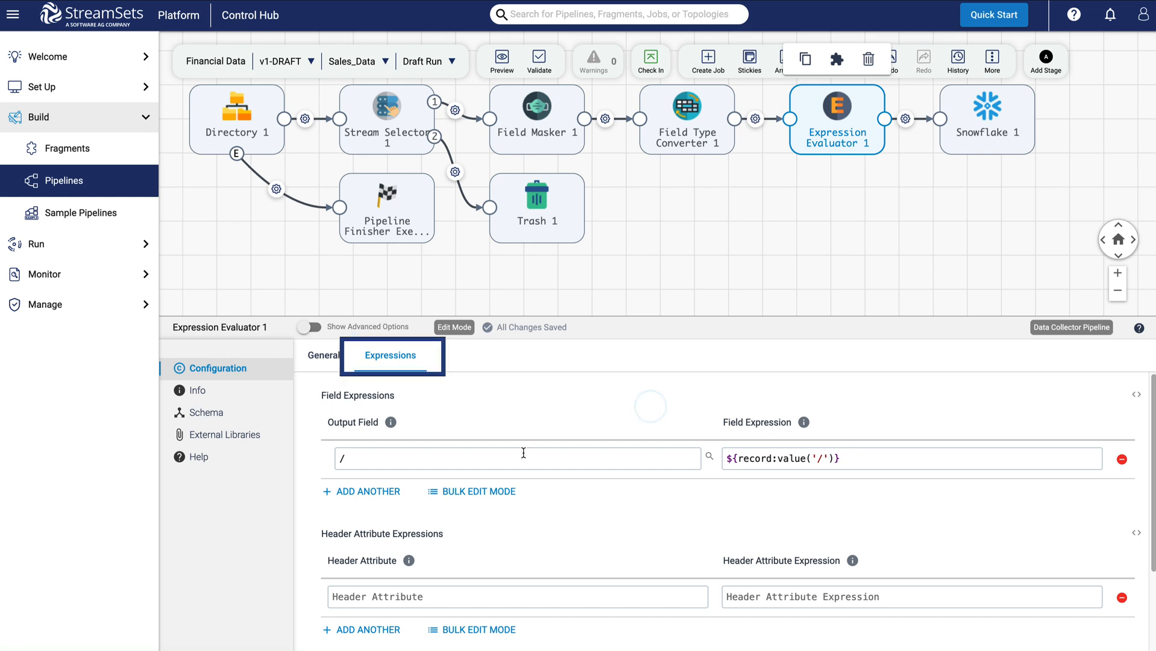
left_click(418, 458)
type("NetSaleValue")
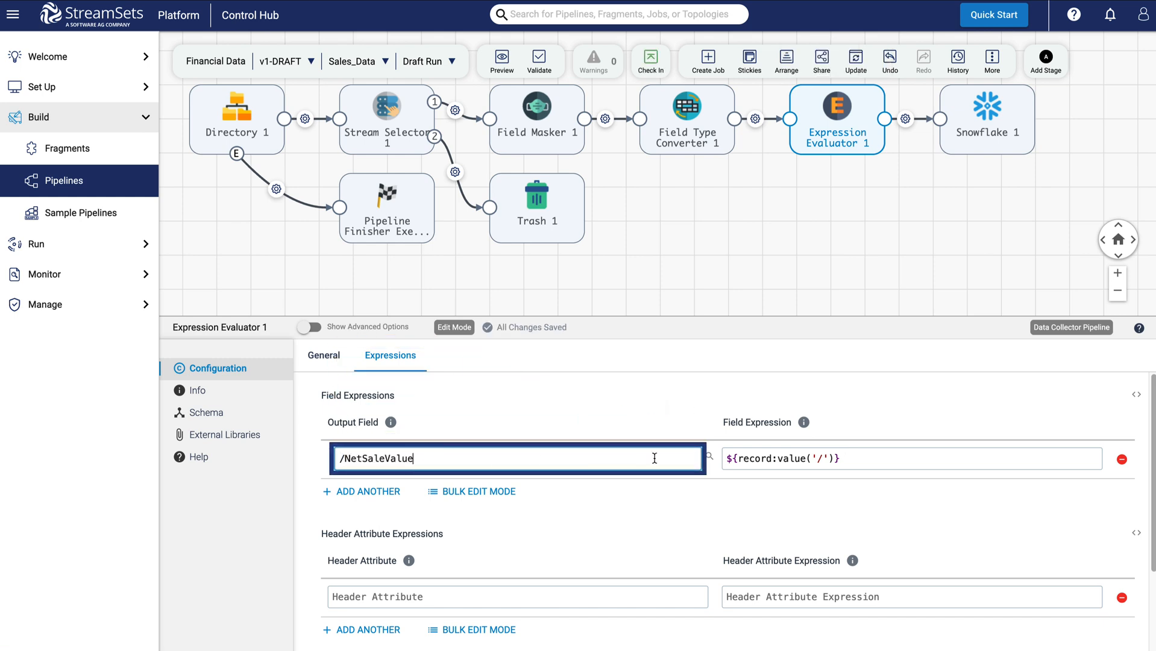
Step: Set the field expression for /NetSaleValue to ${record:value('/UnitsSold')}
left_click(753, 460)
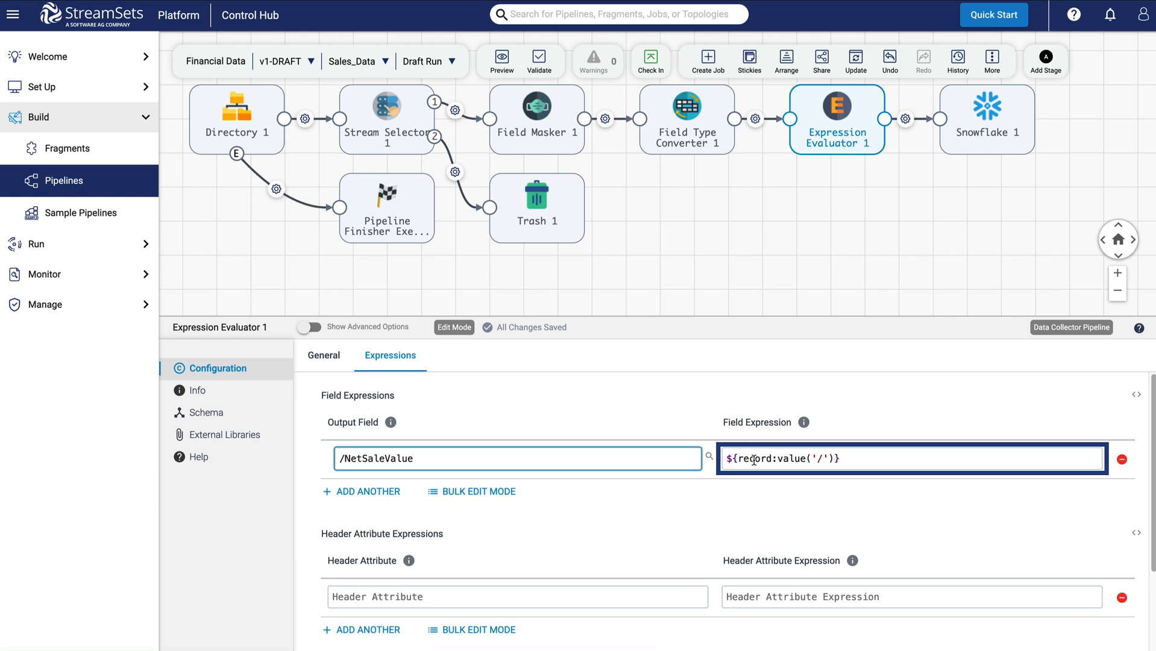
left_click(753, 460)
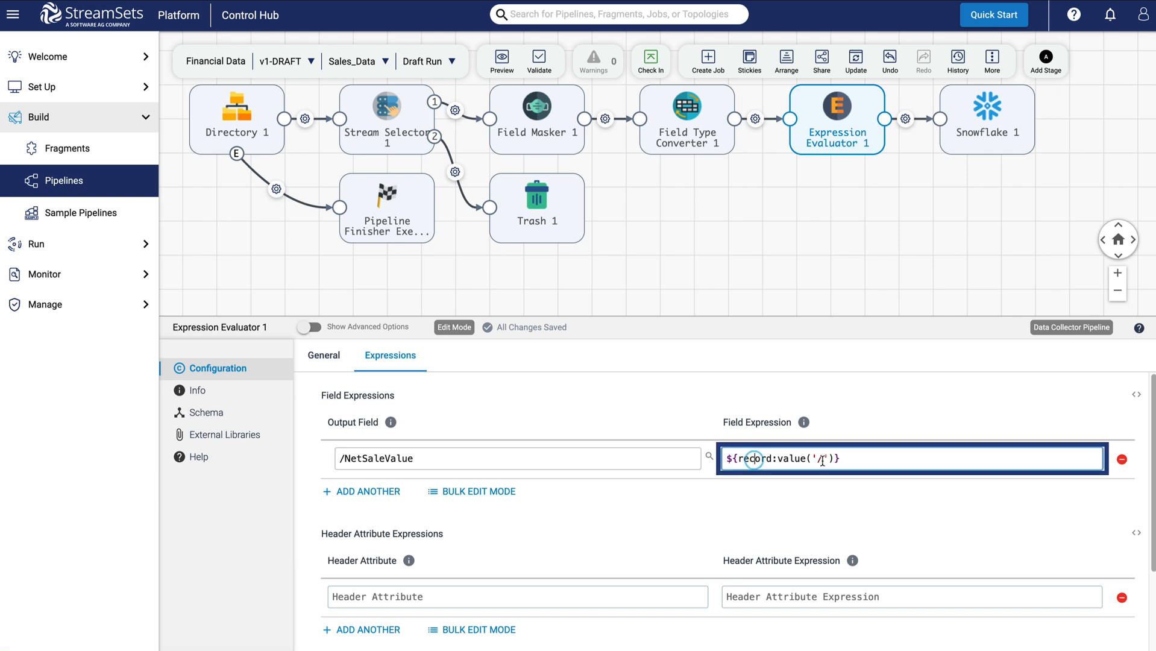
type("UnitsS")
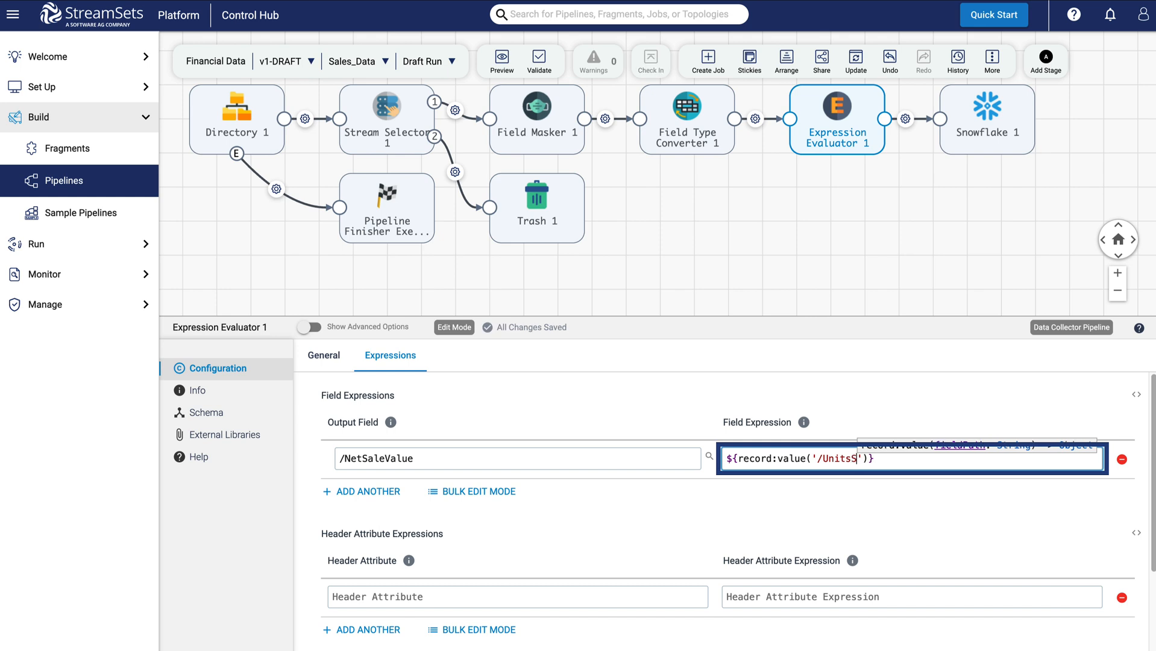
type("old")
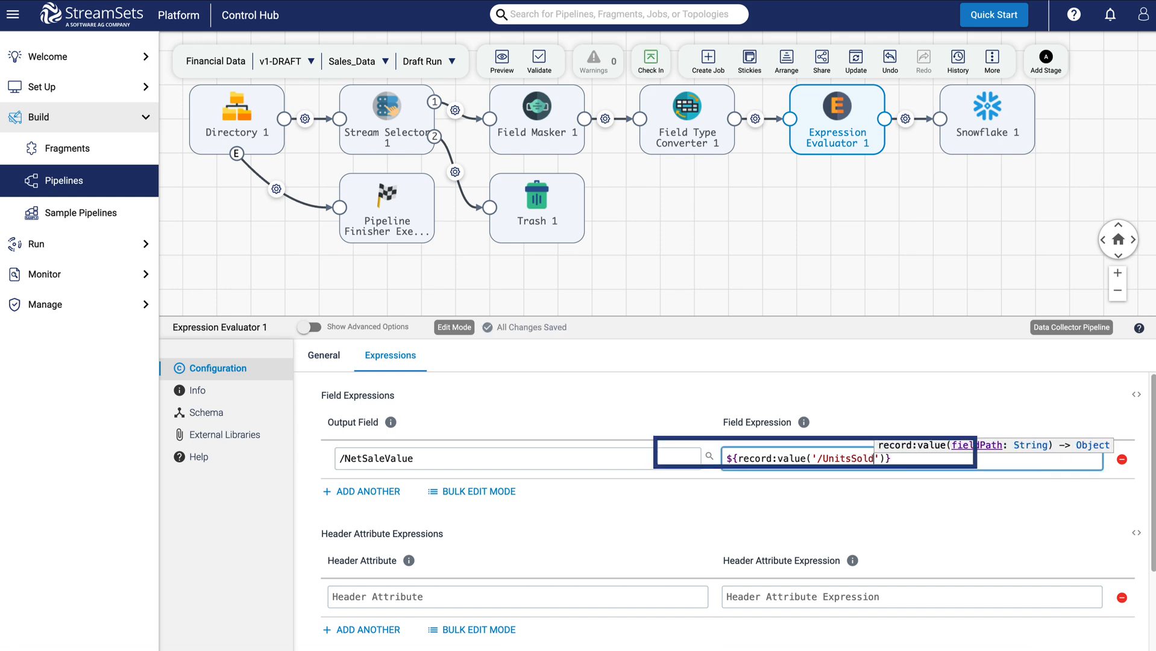
Step: Re-run the preview to update the Expression Evaluator's schema and copy the UnitsSold field path from the output record
left_click(194, 413)
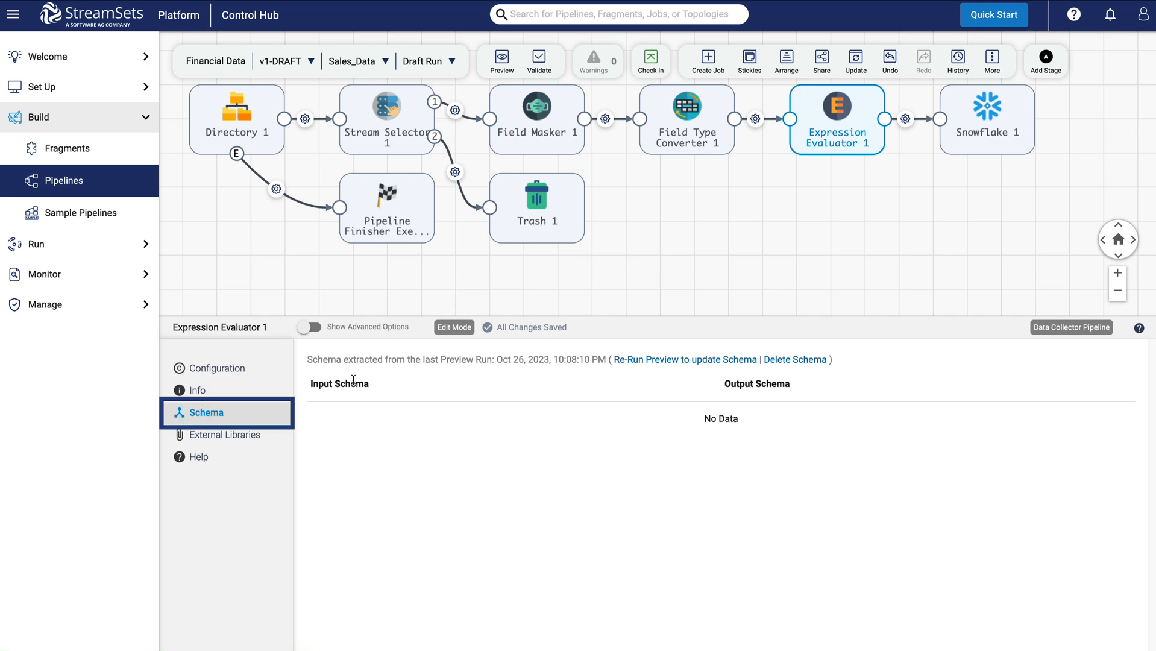
left_click(644, 360)
left_click(600, 610)
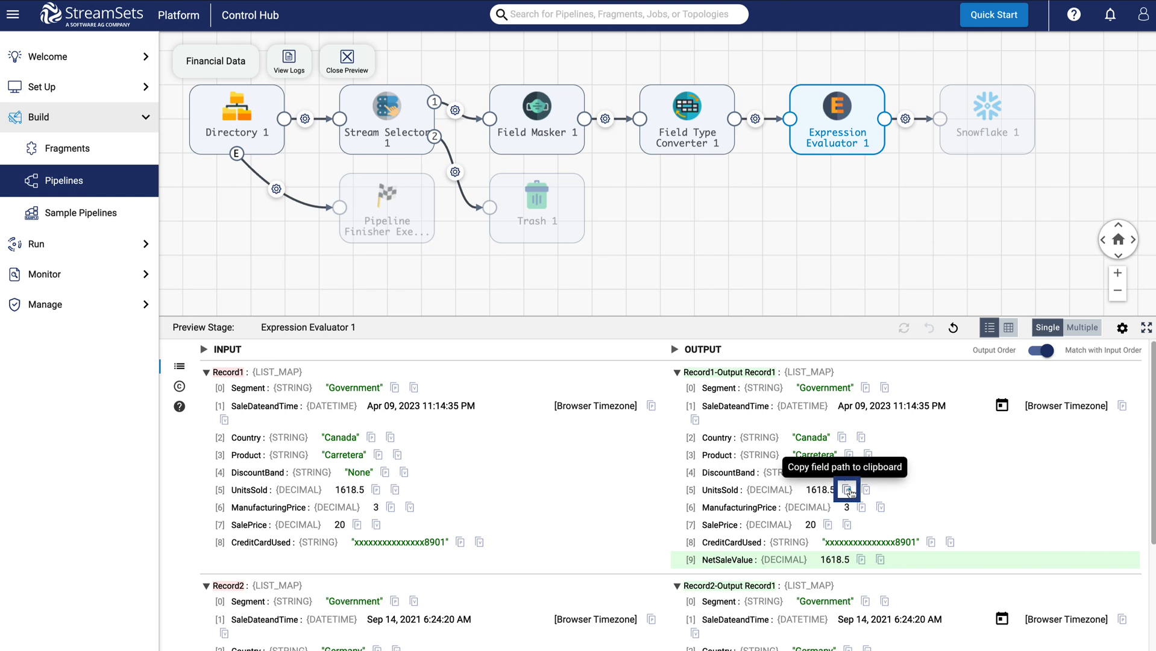
left_click(846, 490)
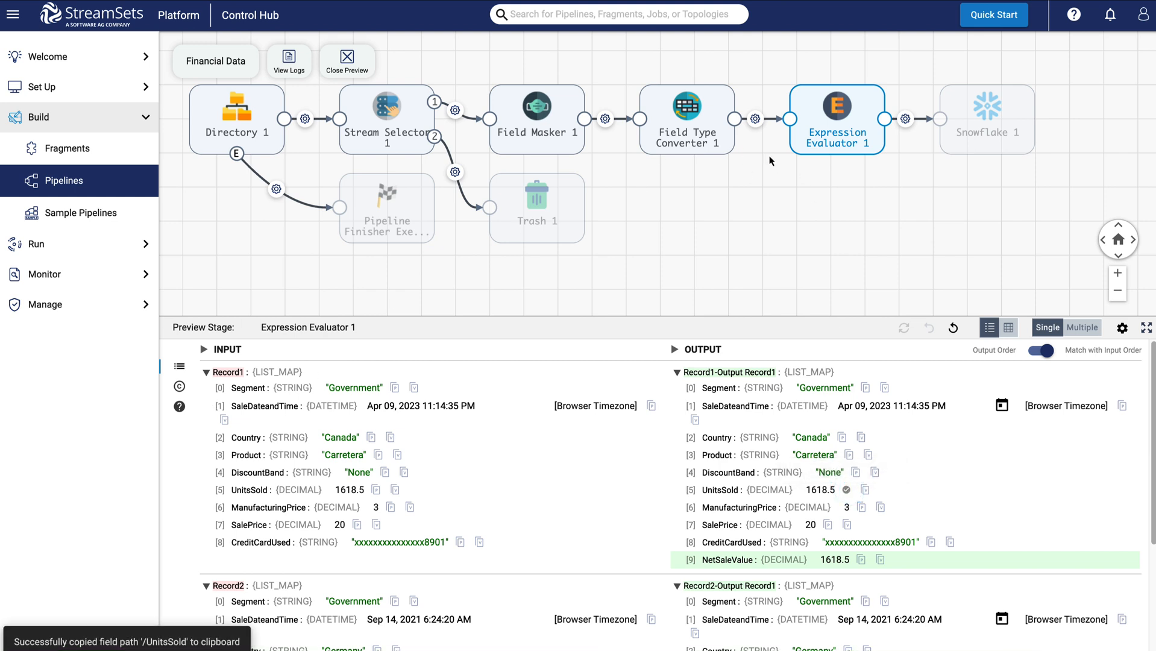
left_click(350, 59)
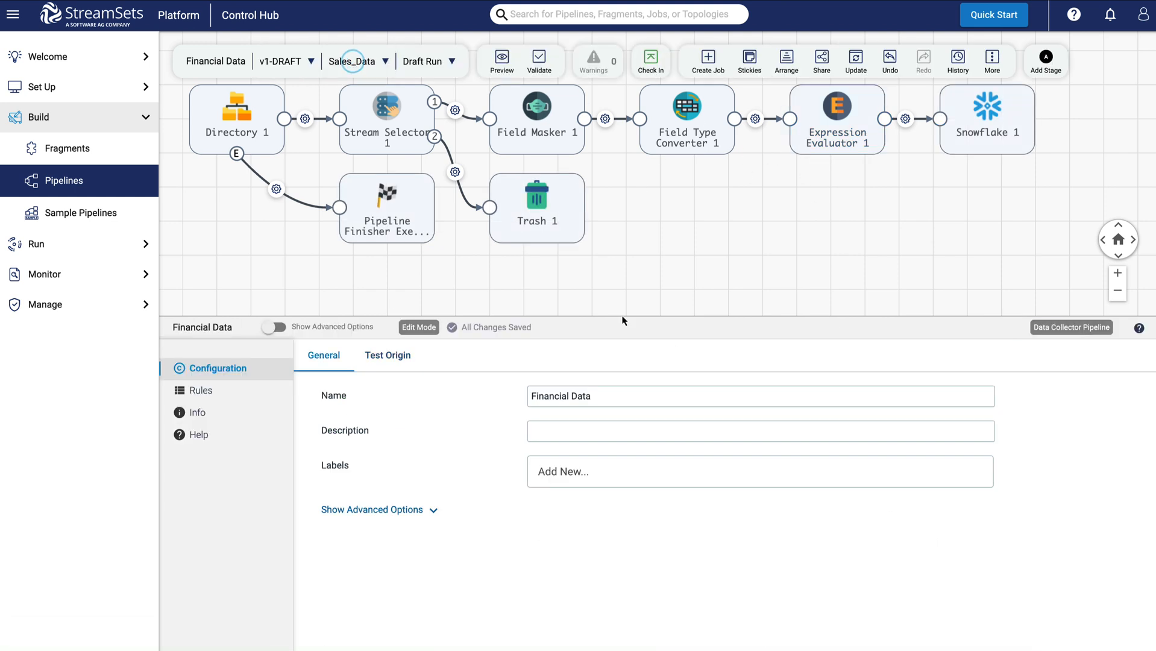
Step: Replace the field name in the /NetSaleValue expression with the copied /UnitsSold path, keeping a single leading slash
left_click(796, 141)
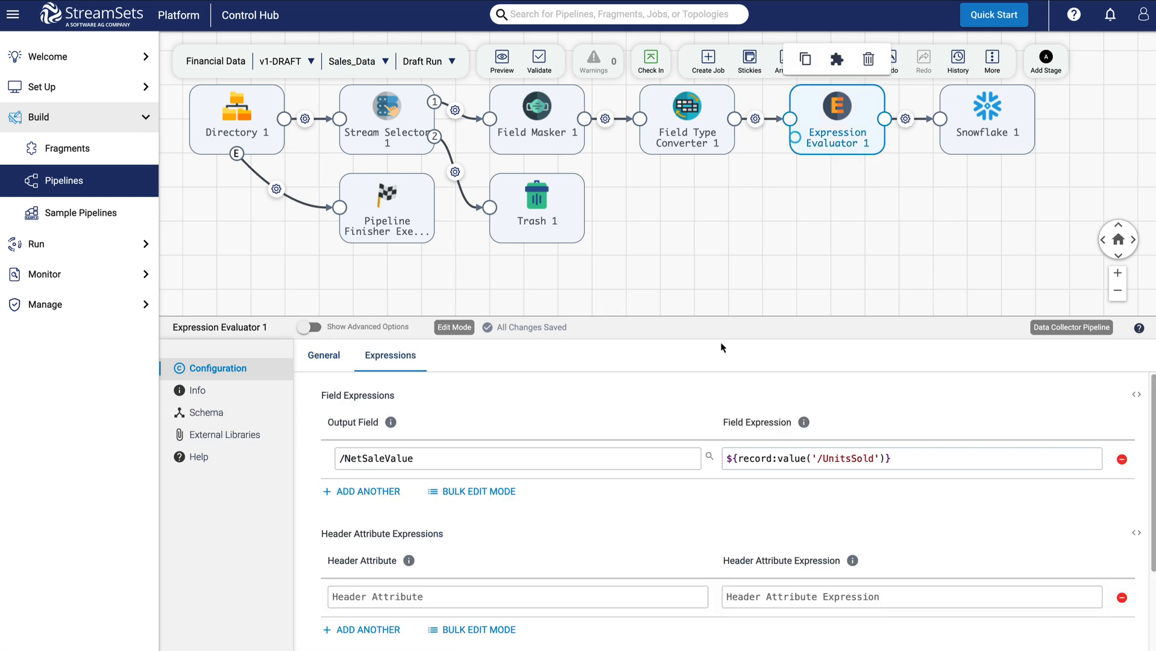
double_click(859, 458)
right_click(861, 458)
left_click(881, 441)
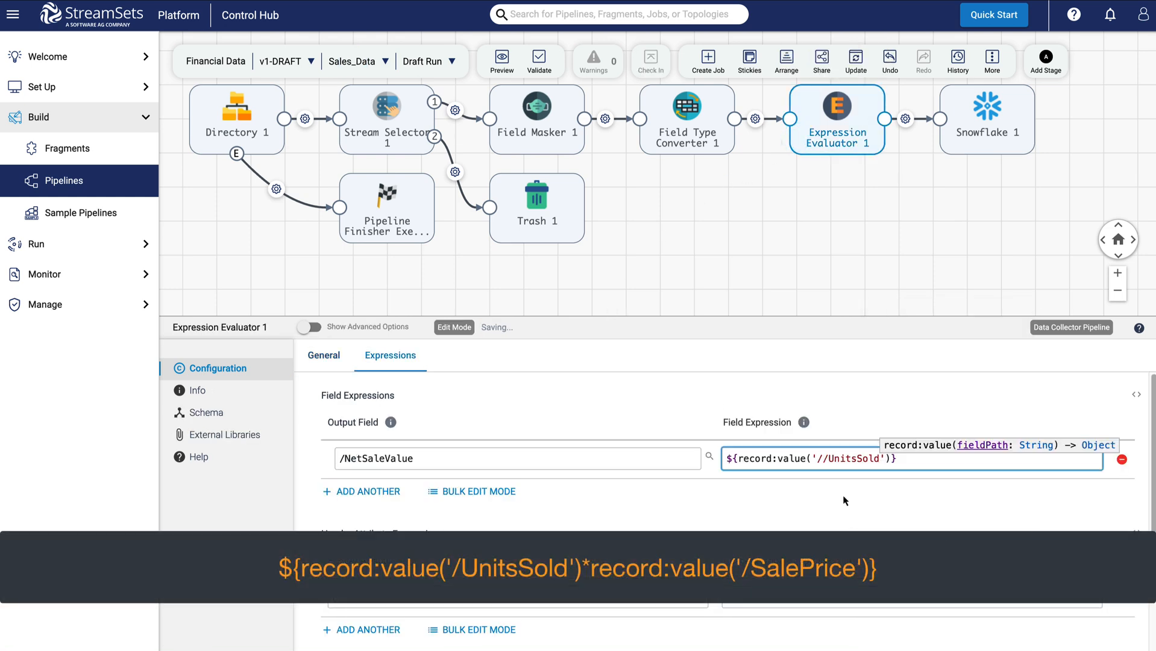
left_click(826, 458)
key("BackSpace")
Step: Extend the /NetSaleValue expression with *record:value('/SalePrice'), using the SalePrice field path copied from the output schema
left_click(883, 457)
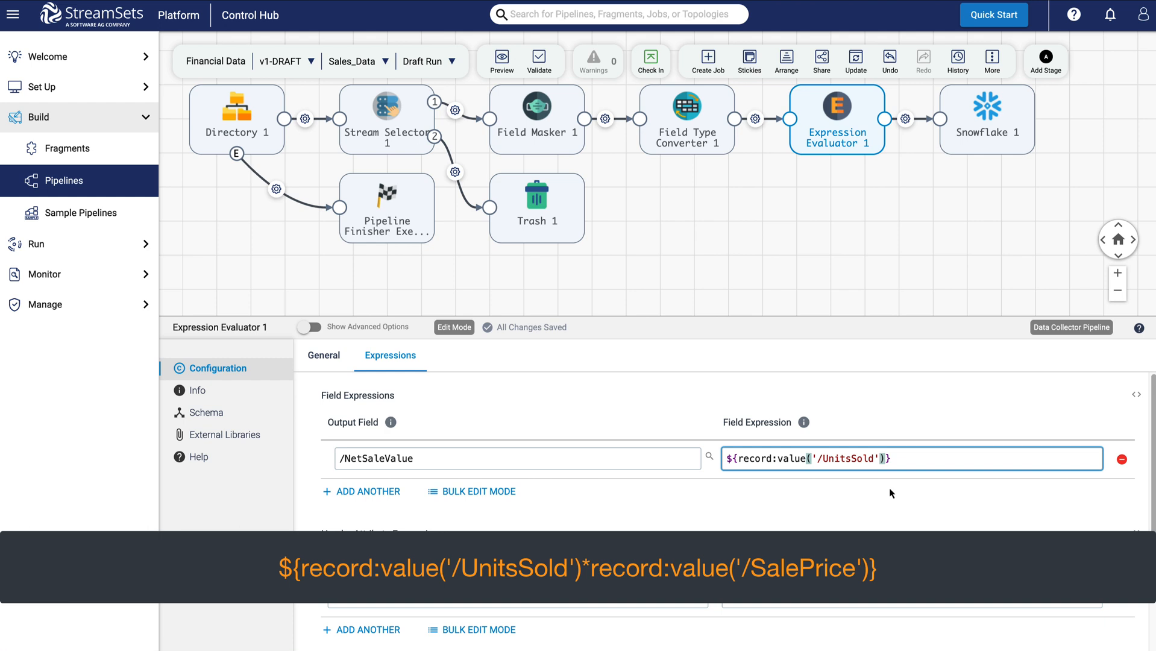
type("*record:value")
key("Return")
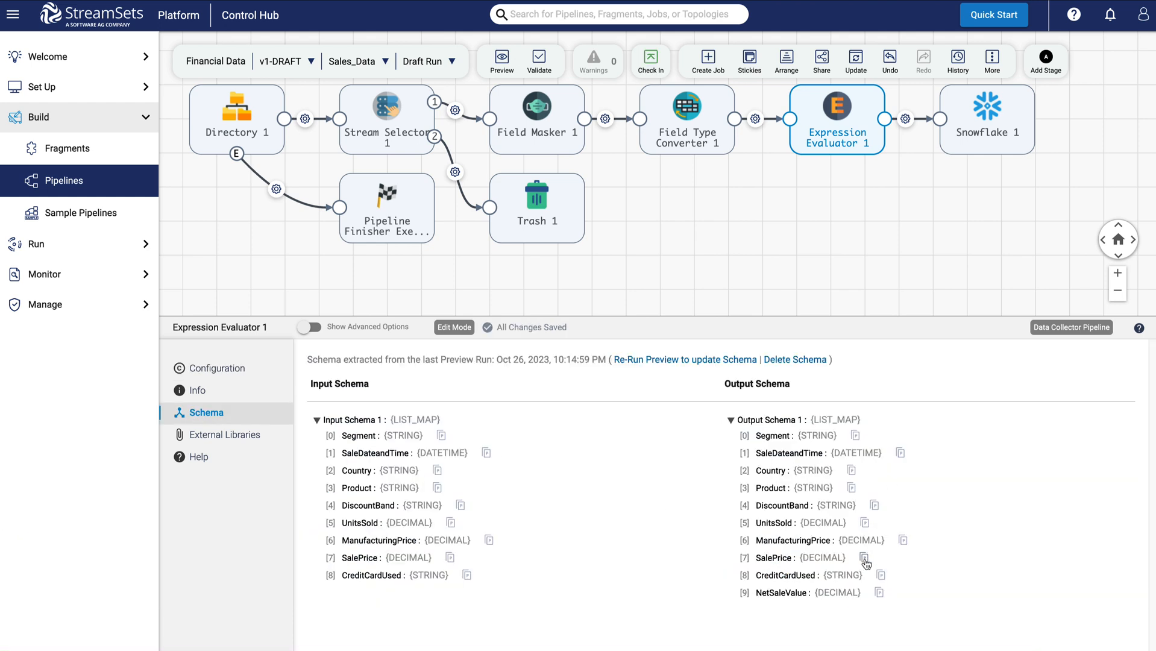
left_click(863, 557)
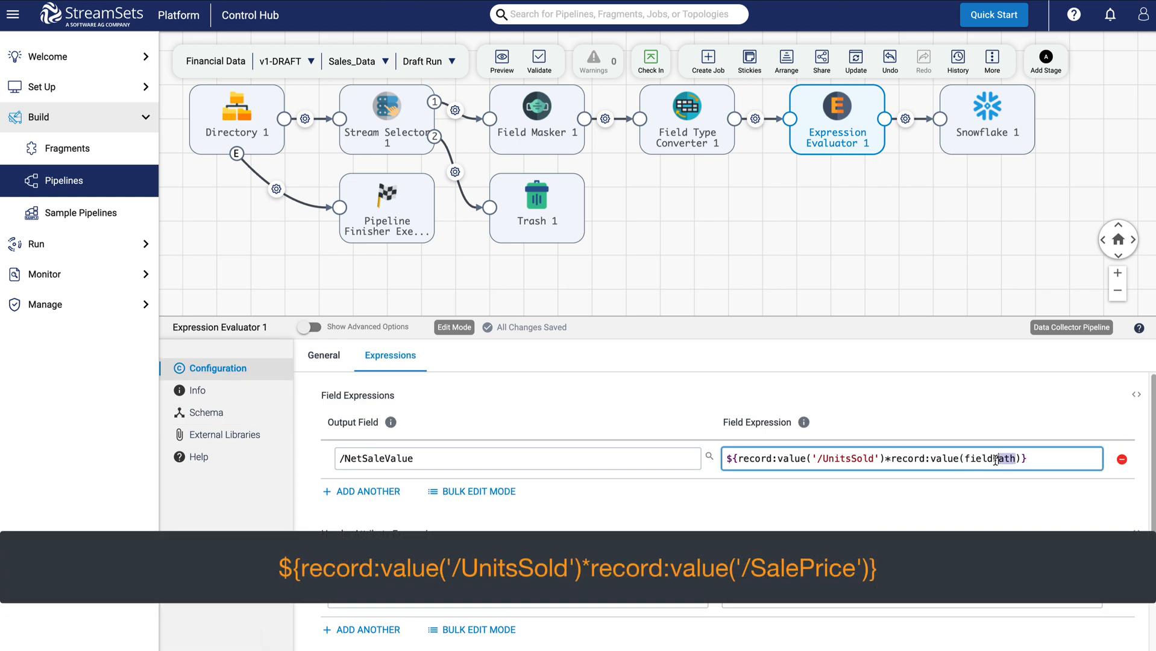
type("'/UnitsSold')*record:value('')}")
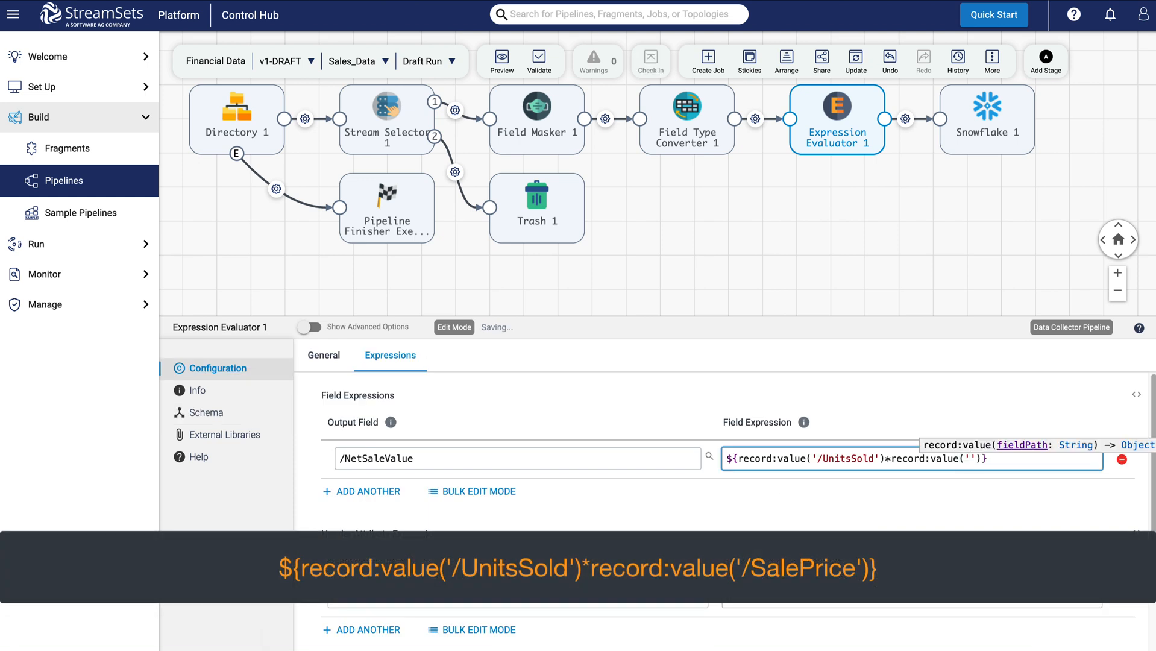
key("ctrl+v")
key("Tab")
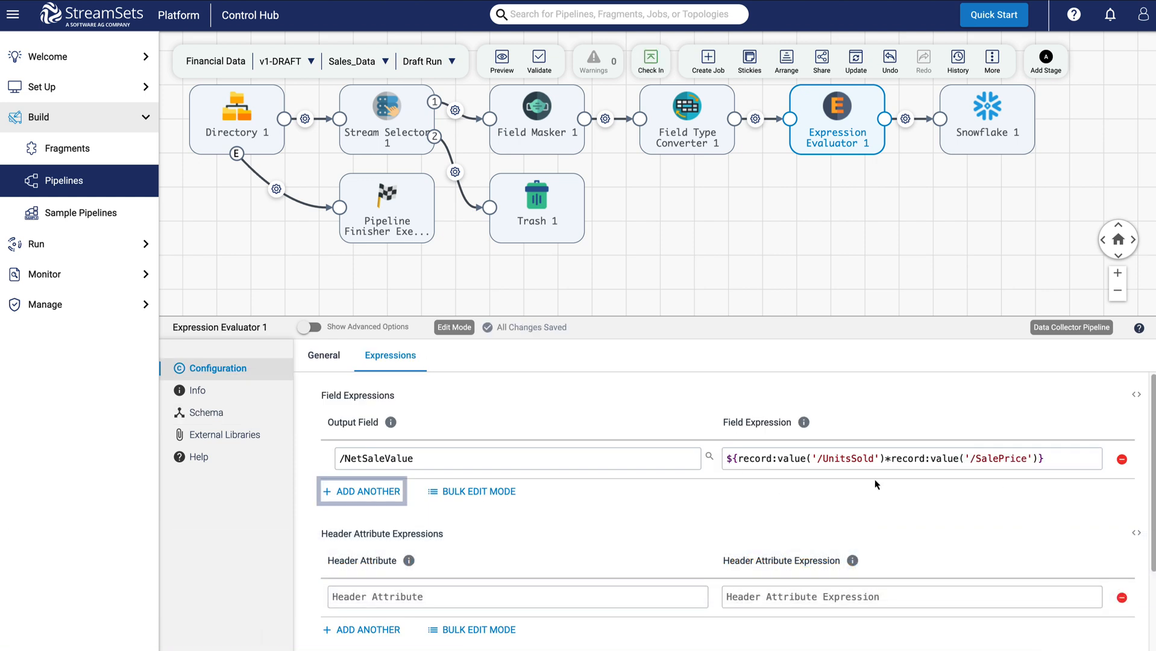
Step: Add a second field expression with output field /Profit and insert the /NetSaleValue path from the output schema into its record:value function
left_click(380, 491)
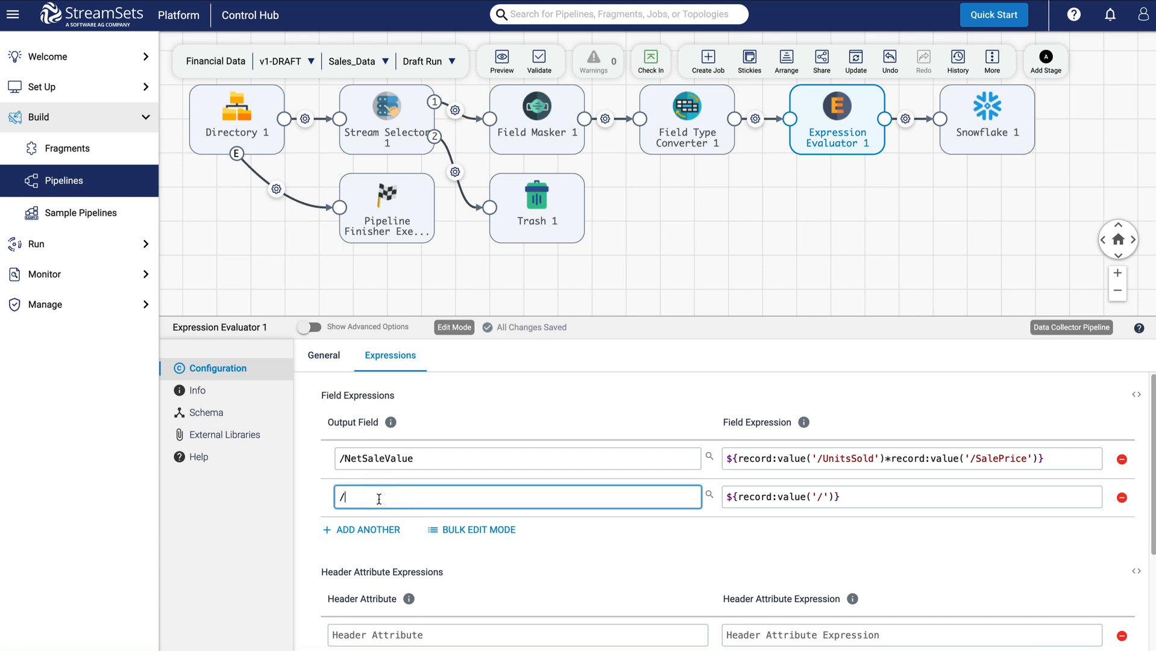
type("Profit")
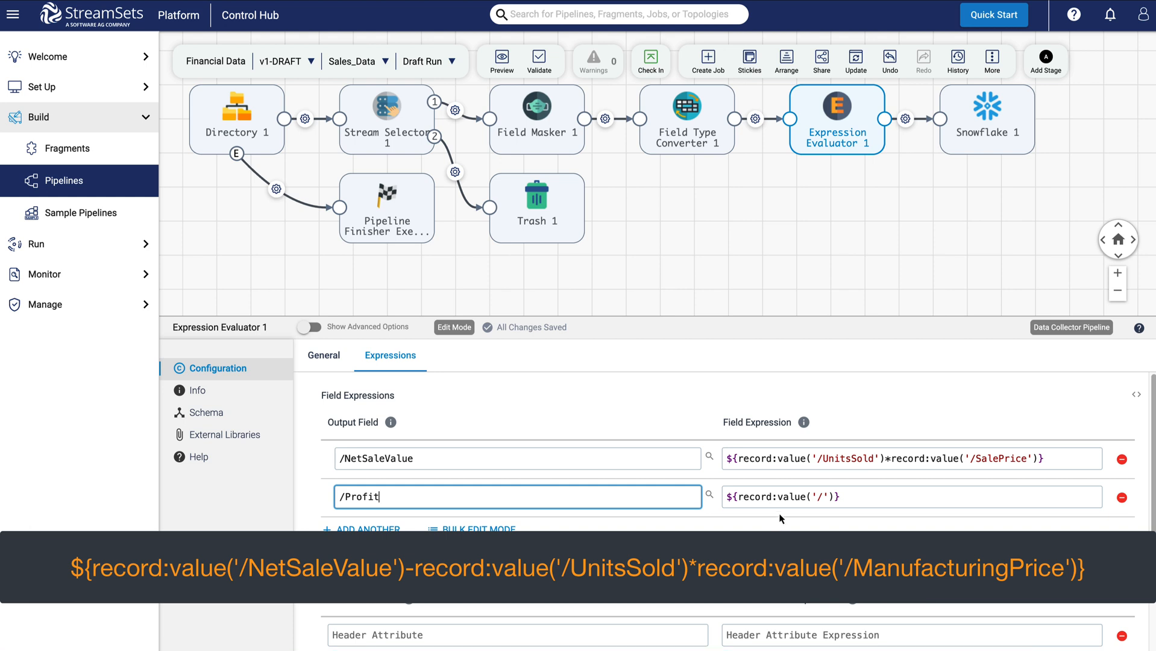
left_click(822, 496)
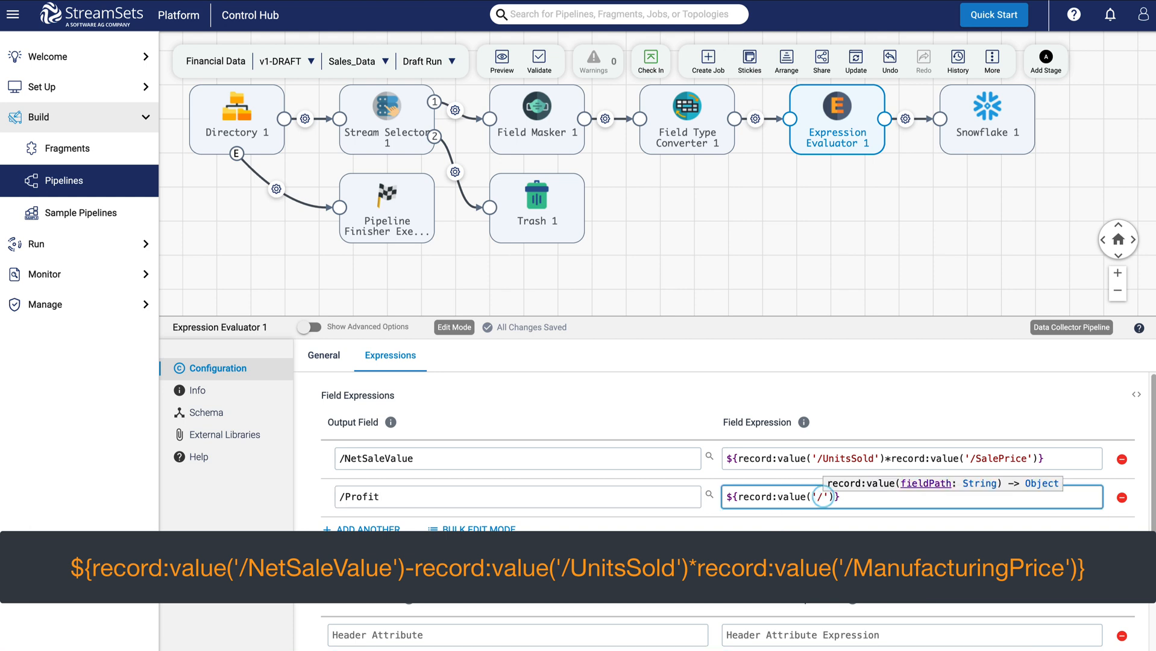
left_click(211, 413)
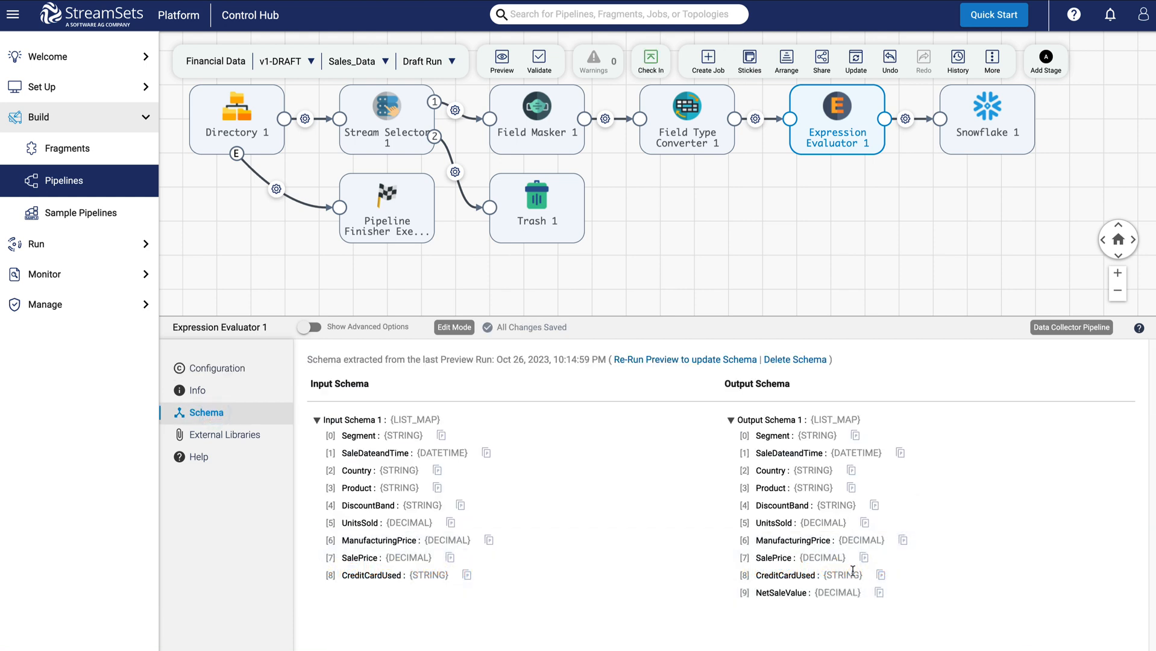
left_click(879, 593)
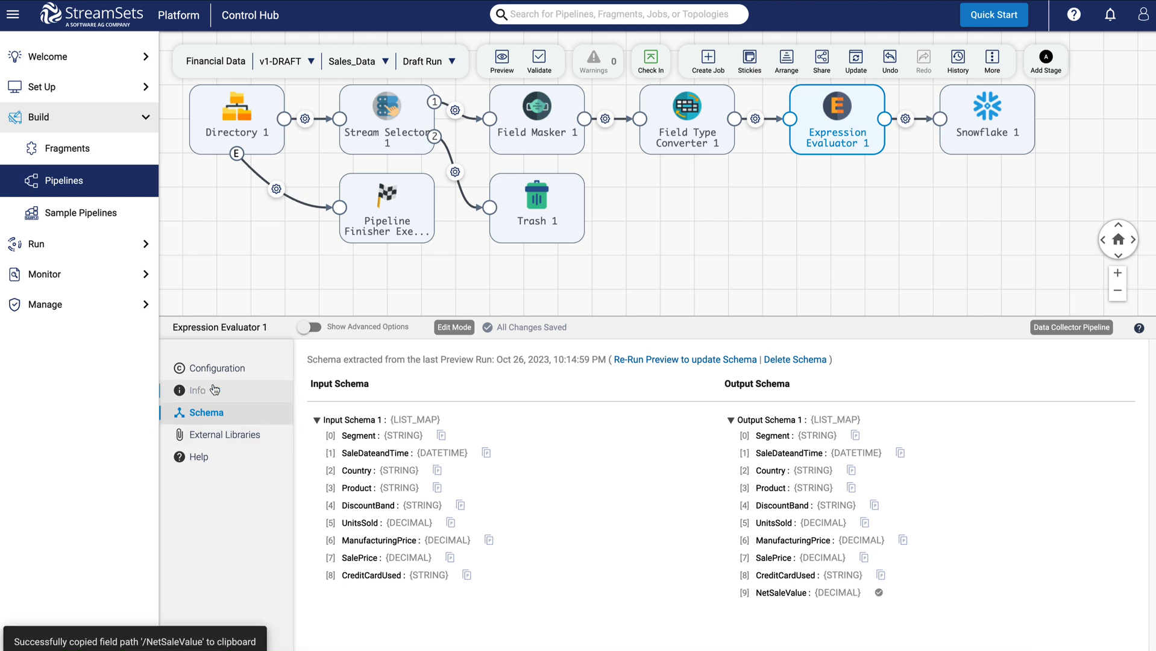
left_click(211, 368)
left_click(817, 496)
key("ctrl+v")
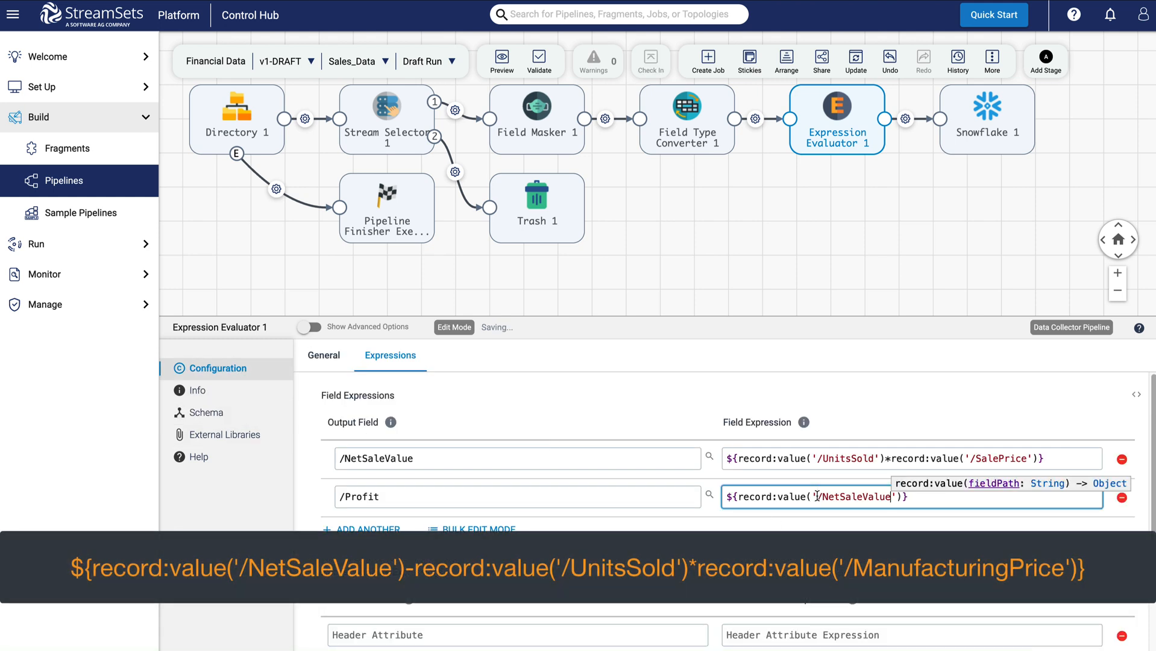
Step: Append -record:value('/UnitsSold') to the /Profit expression, using the UnitsSold field path copied from the output schema
left_click(901, 496)
type("-")
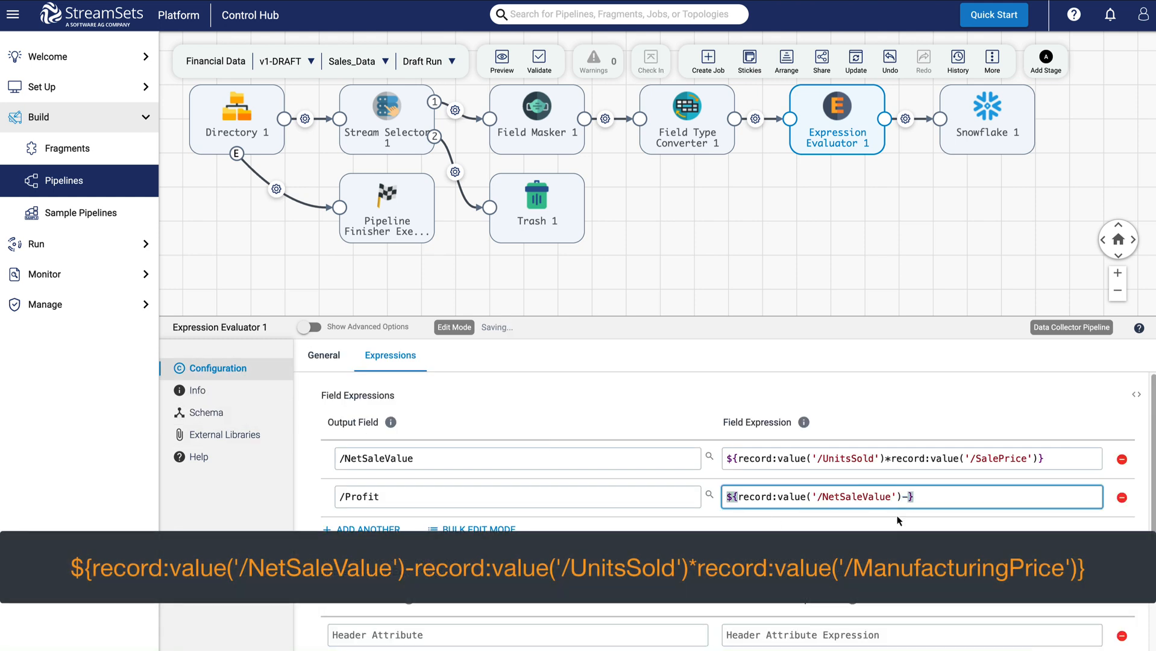
type("record:value")
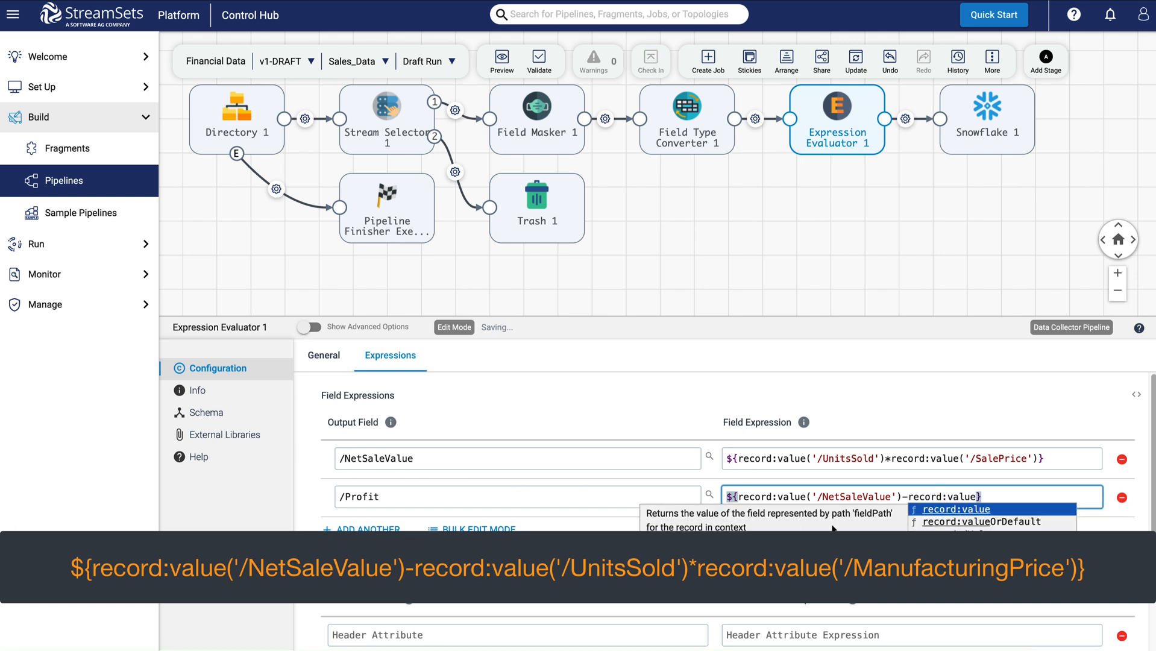
left_click(937, 508)
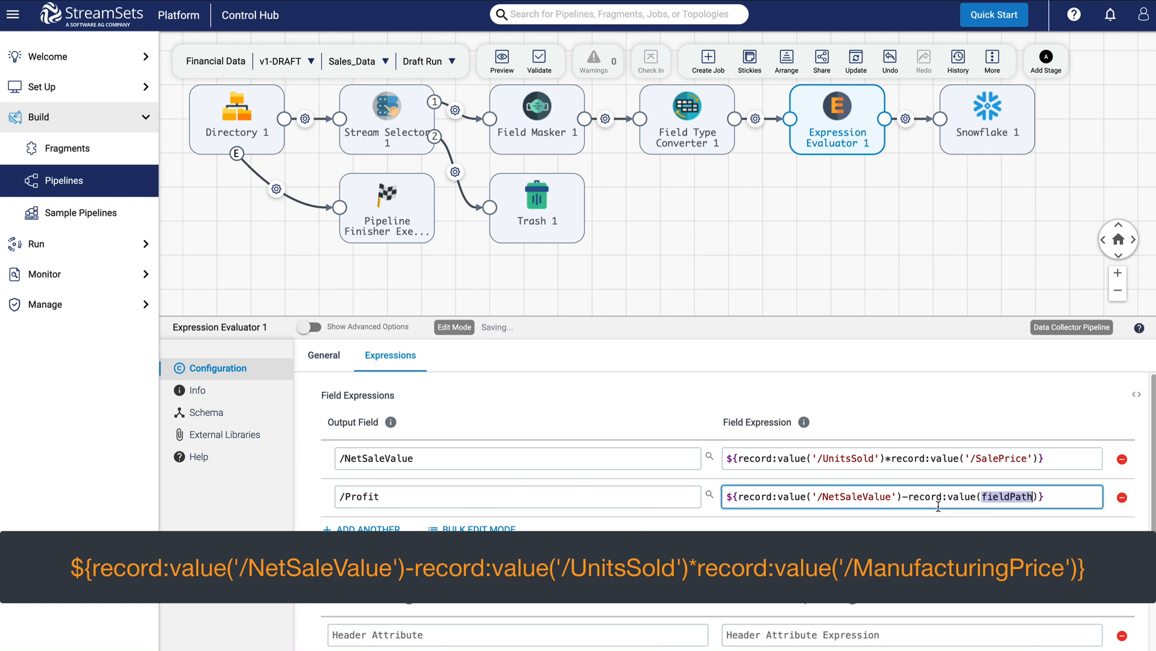
type("'")
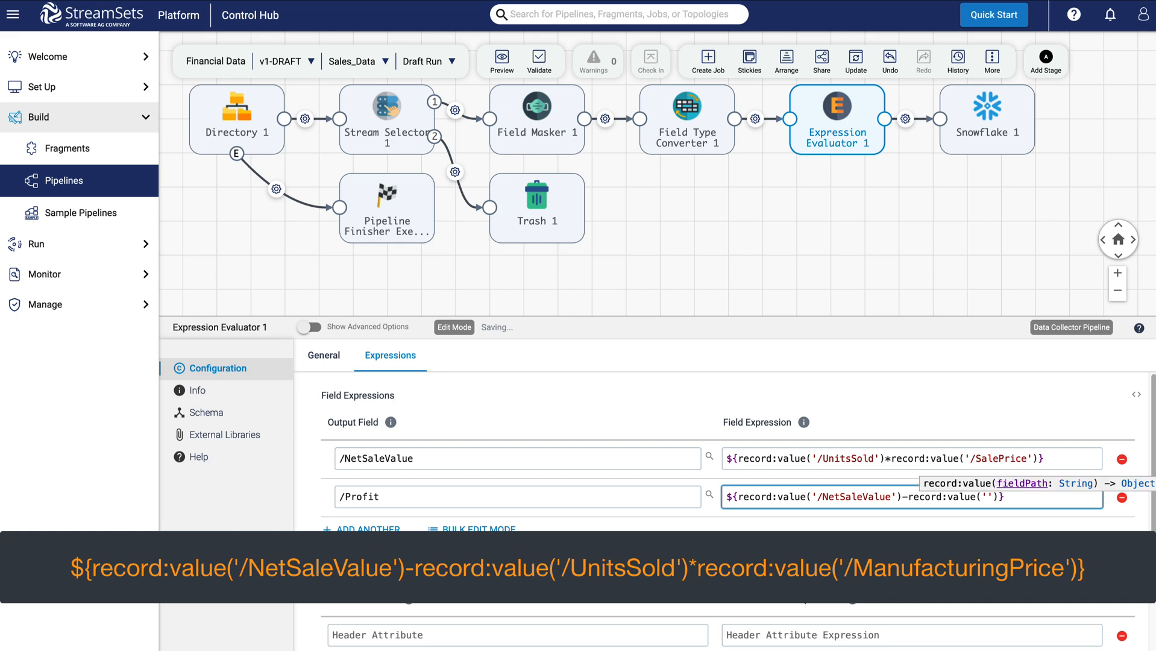
left_click(212, 413)
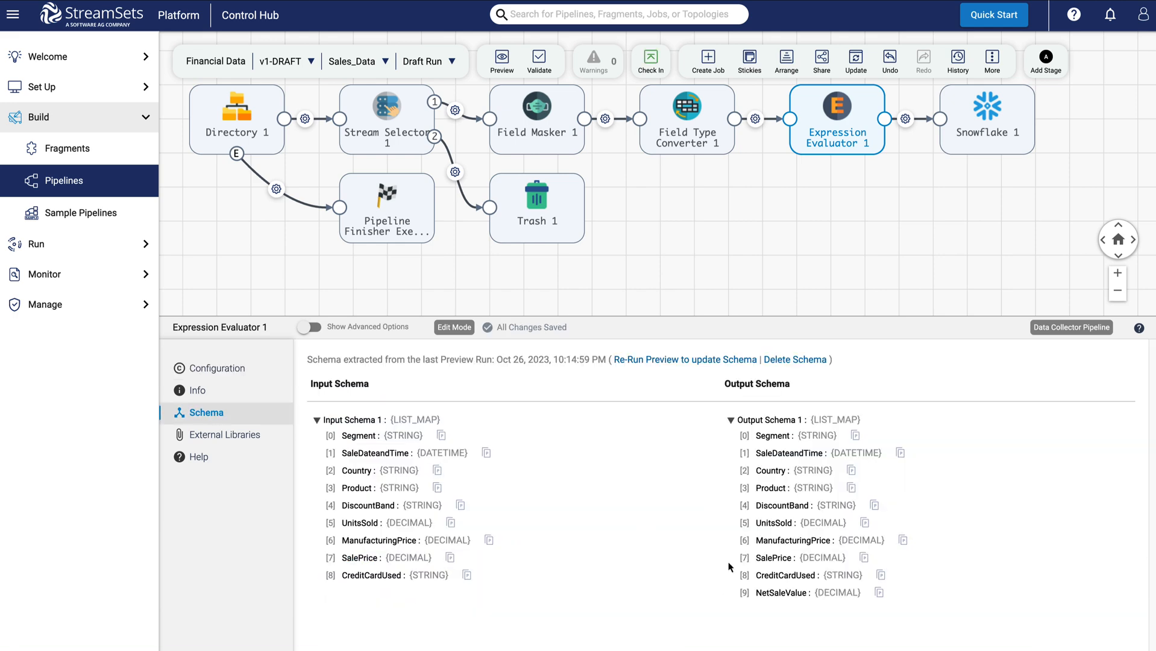
left_click(871, 526)
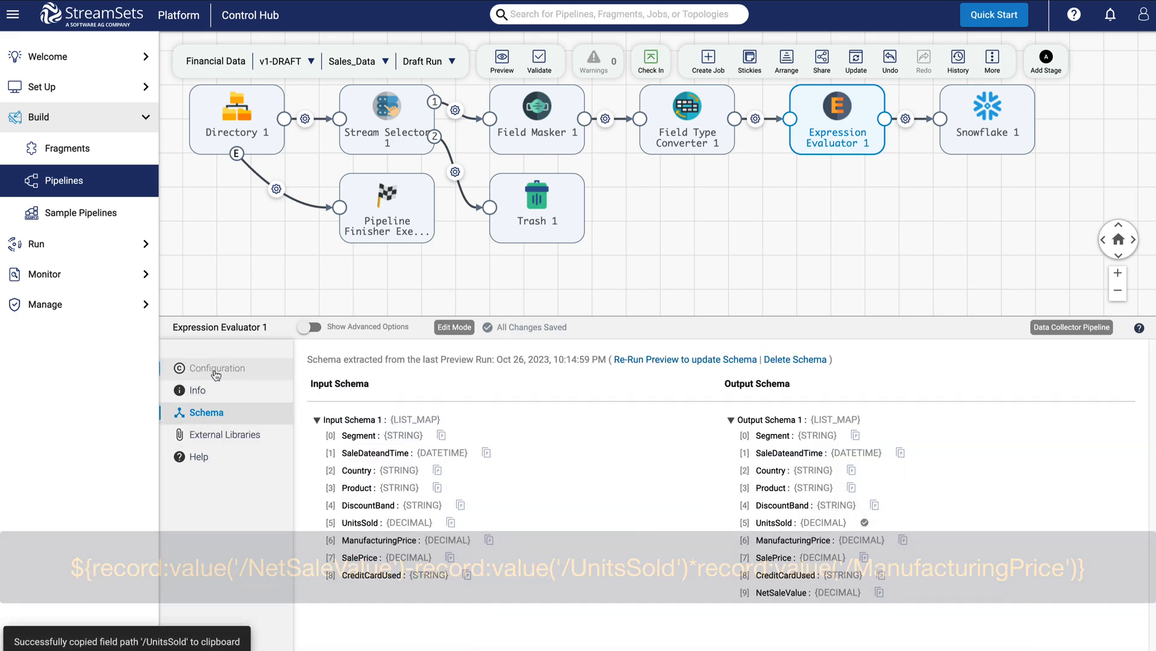
left_click(216, 367)
left_click(986, 496)
key("ctrl+v")
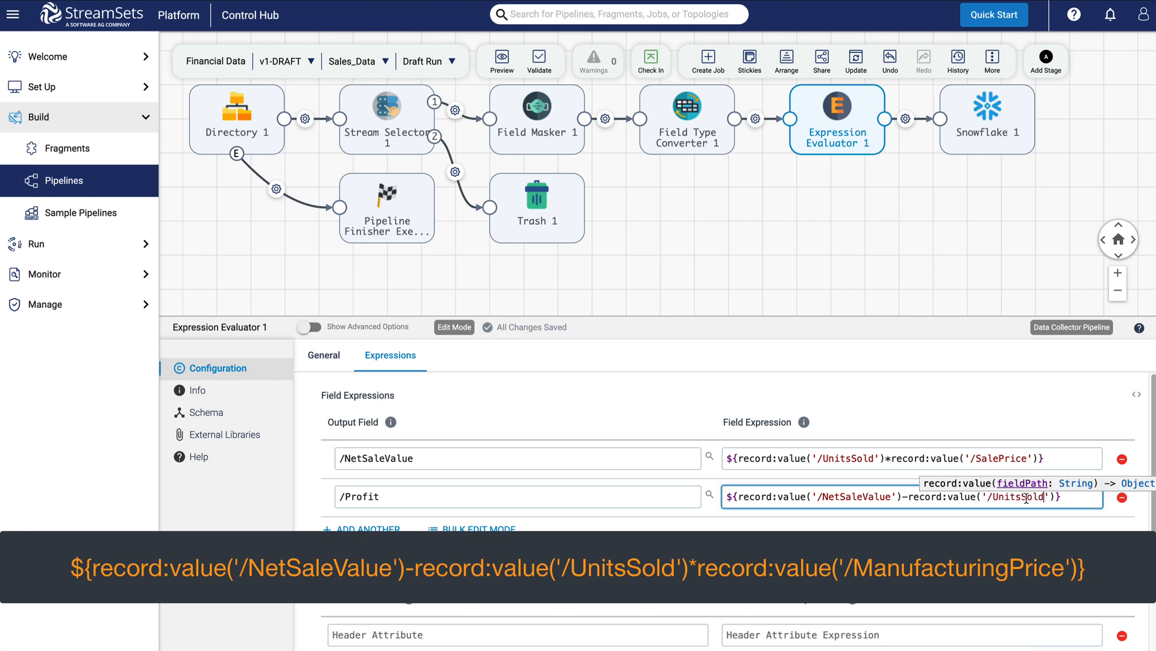
Step: Append *record:value('/ManufacturingPrice') to the /Profit expression, using the ManufacturingPrice field path copied from the output schema
left_click(1052, 496)
type("*record:va")
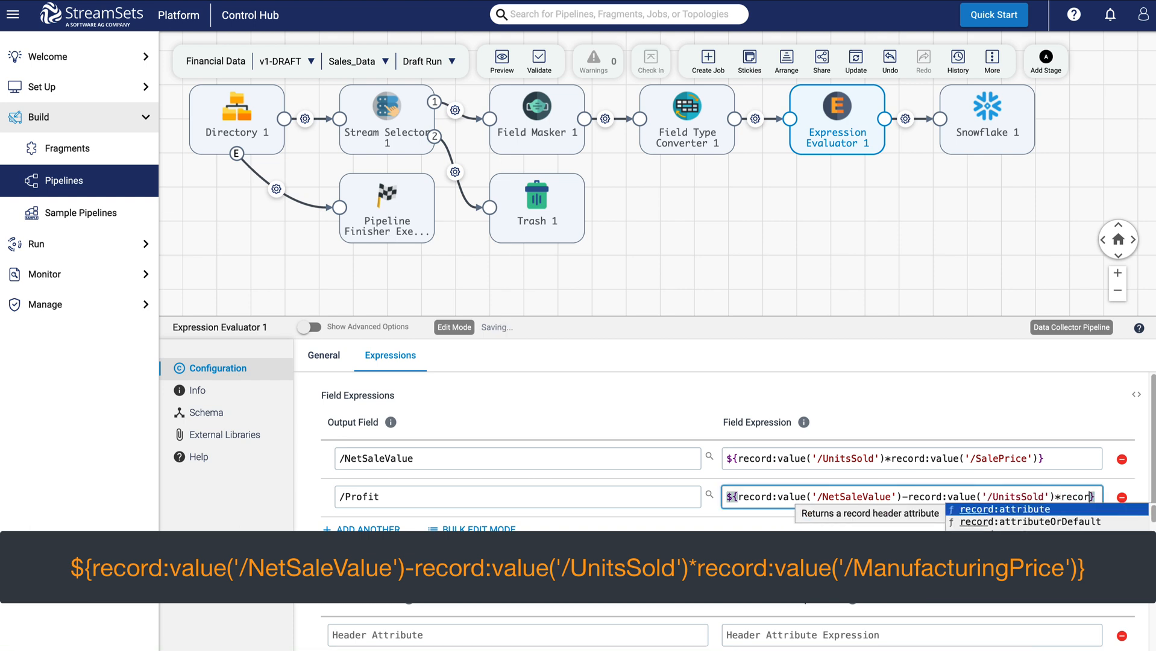
key("Return")
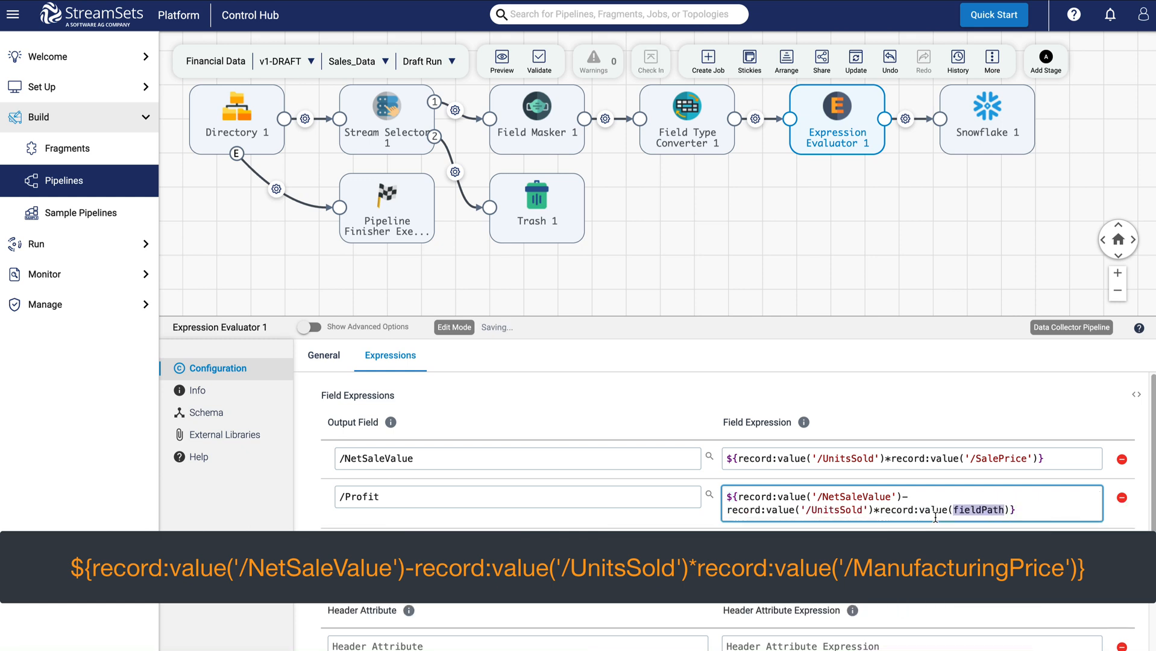
left_click(193, 414)
left_click(902, 540)
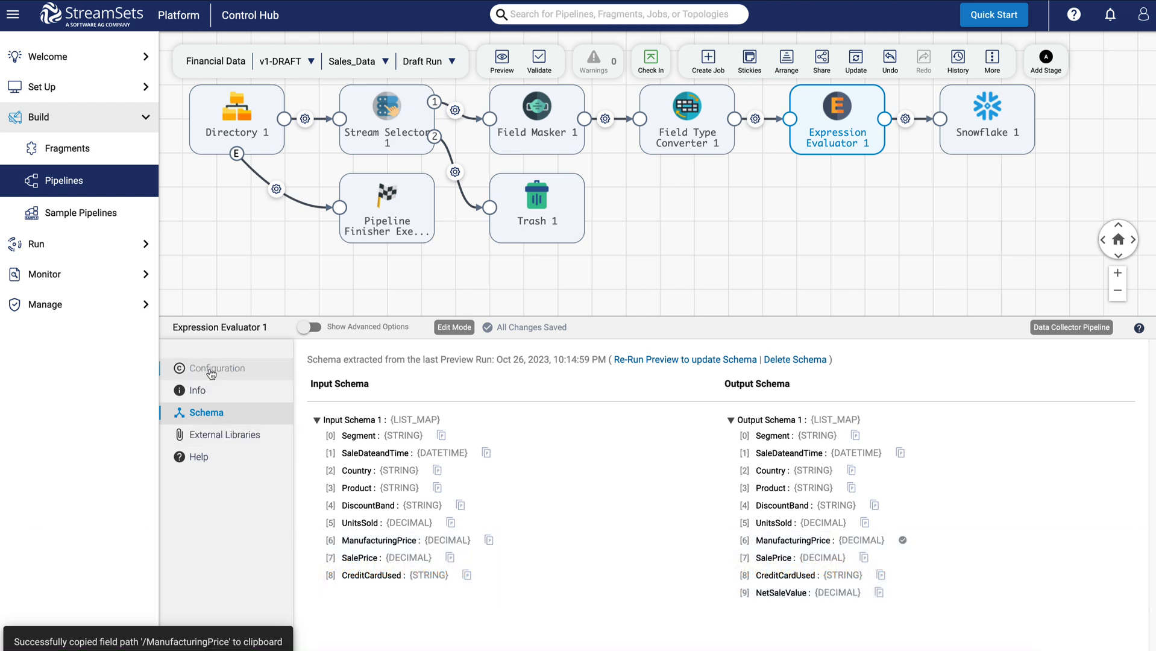
left_click(211, 370)
left_click(957, 511)
key("ctrl+v")
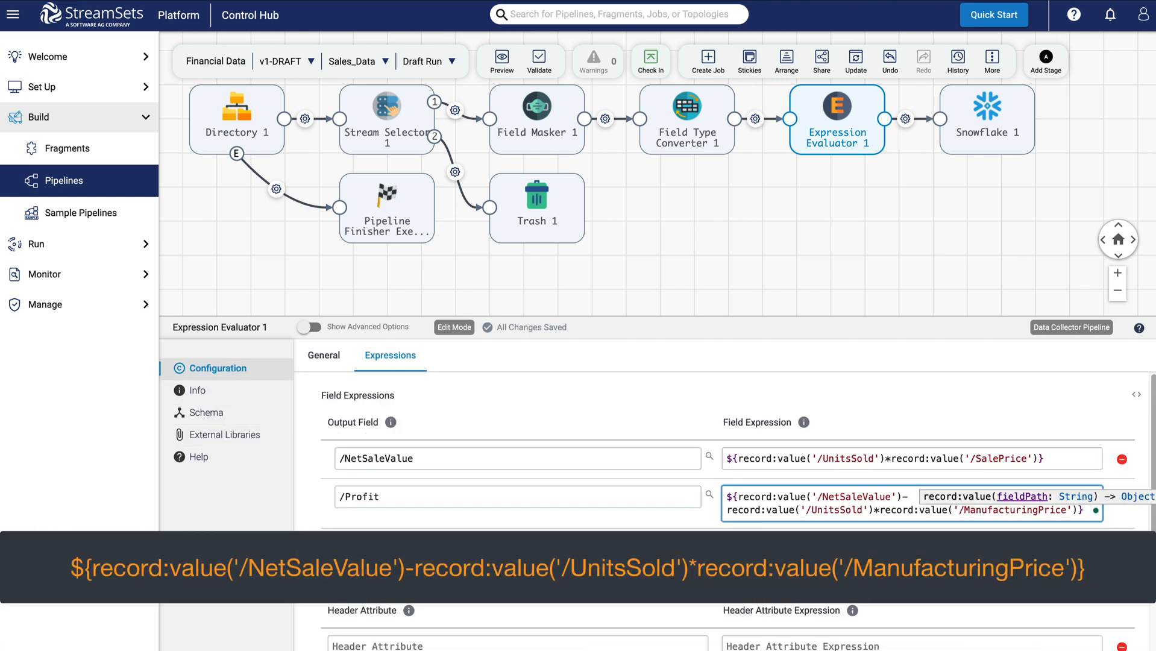
left_click(485, 564)
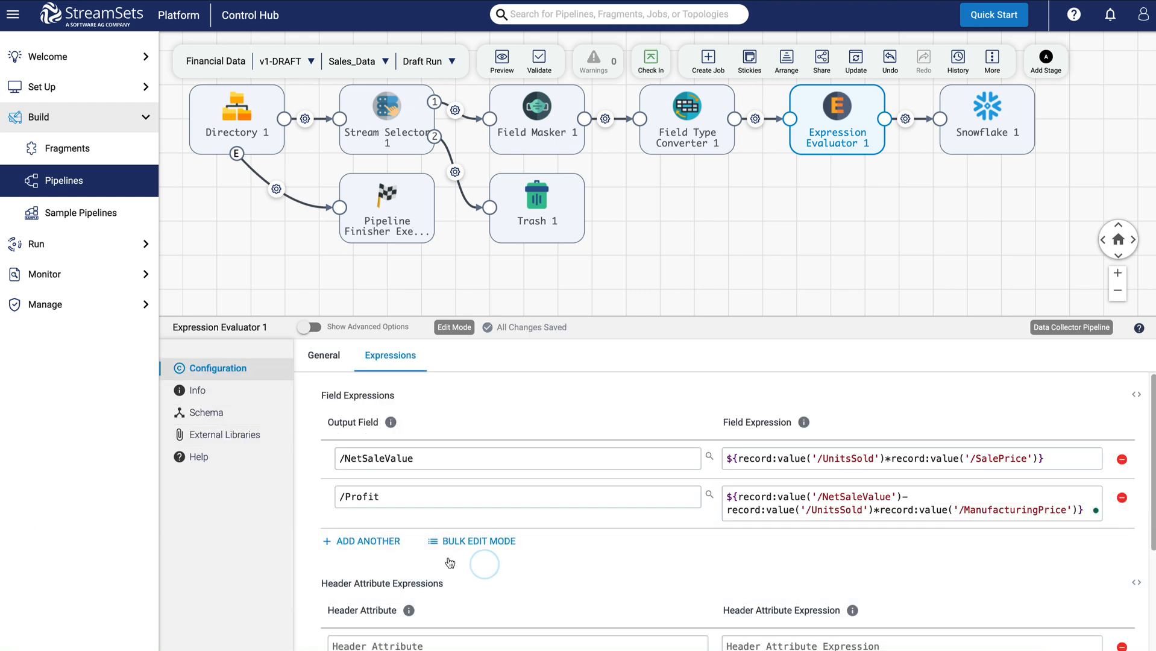
Step: Add a third field expression with the output field /DateandTime_Converted to UTC
left_click(363, 542)
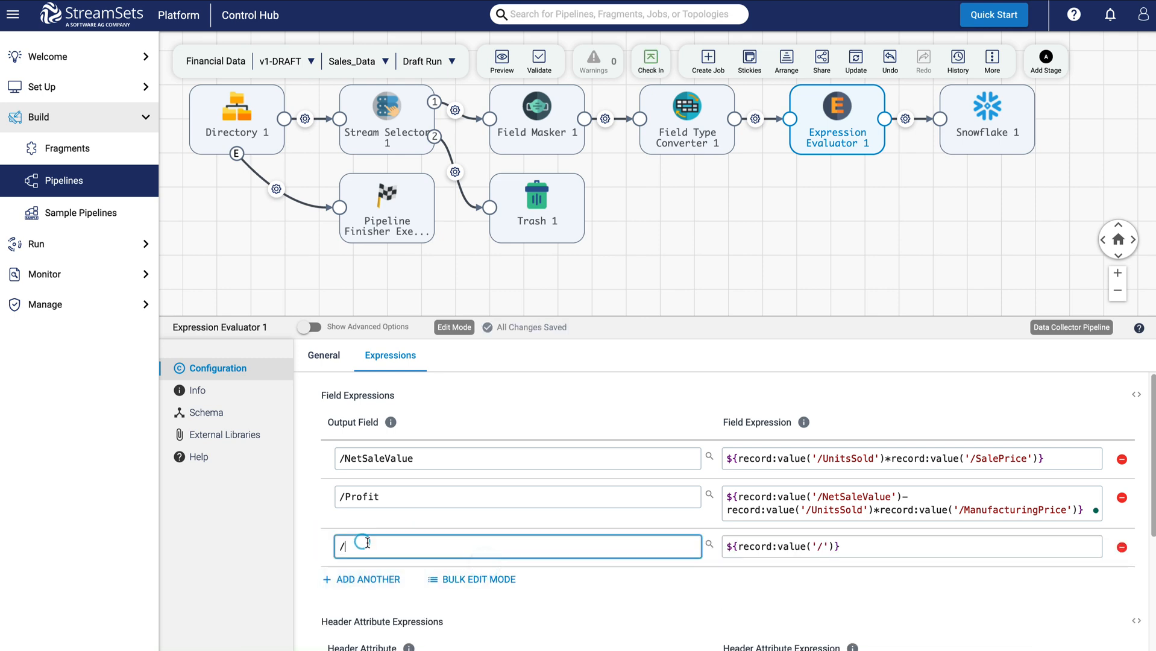
type("DateandTime")
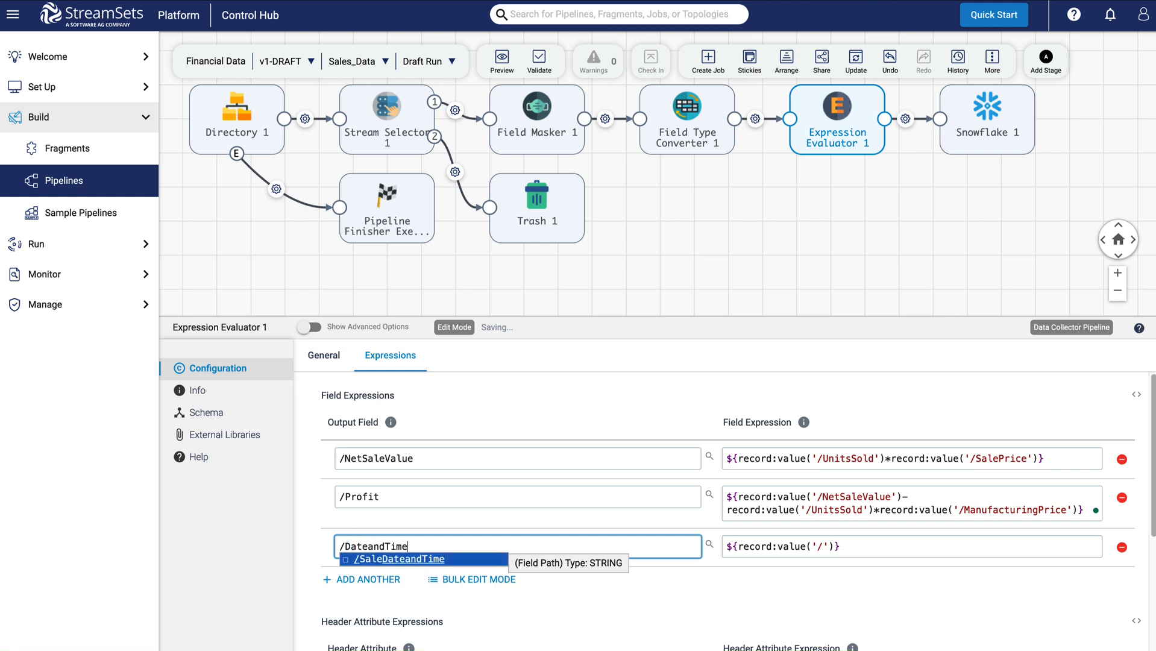
type("_Converted")
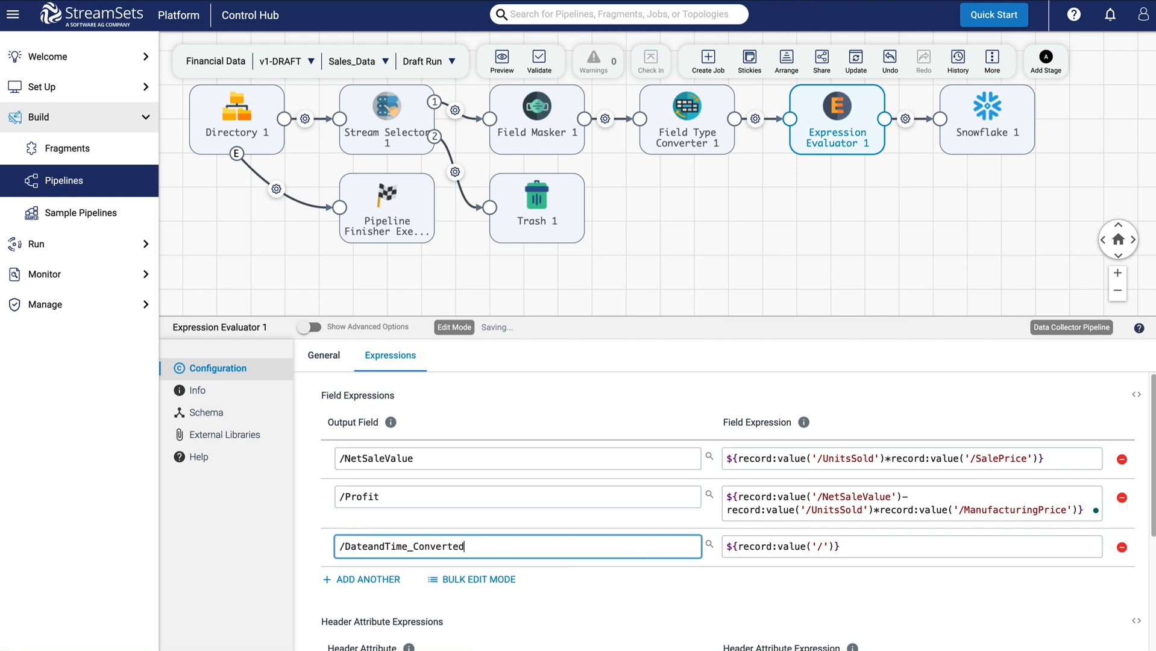
type(" to UTC")
Step: Replace the third row's default expression with time:extractStringFromDateTZ, using an empty record:value('') as its datetime argument
left_click_drag(841, 545, 734, 545)
key("BackSpace")
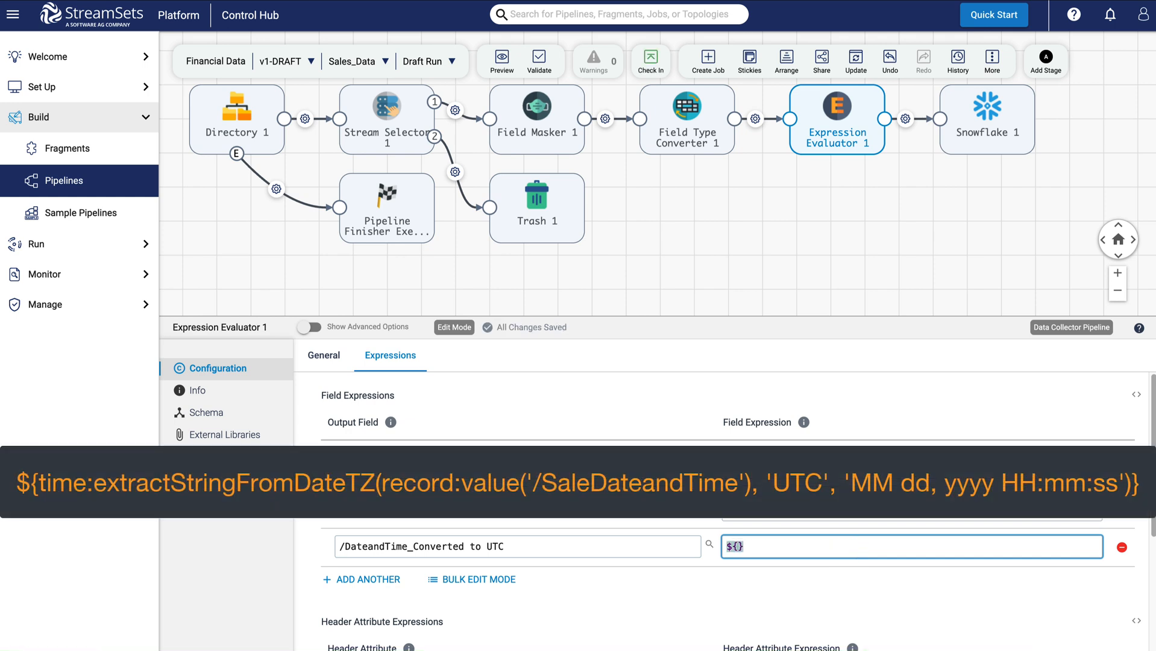
type("time:ex")
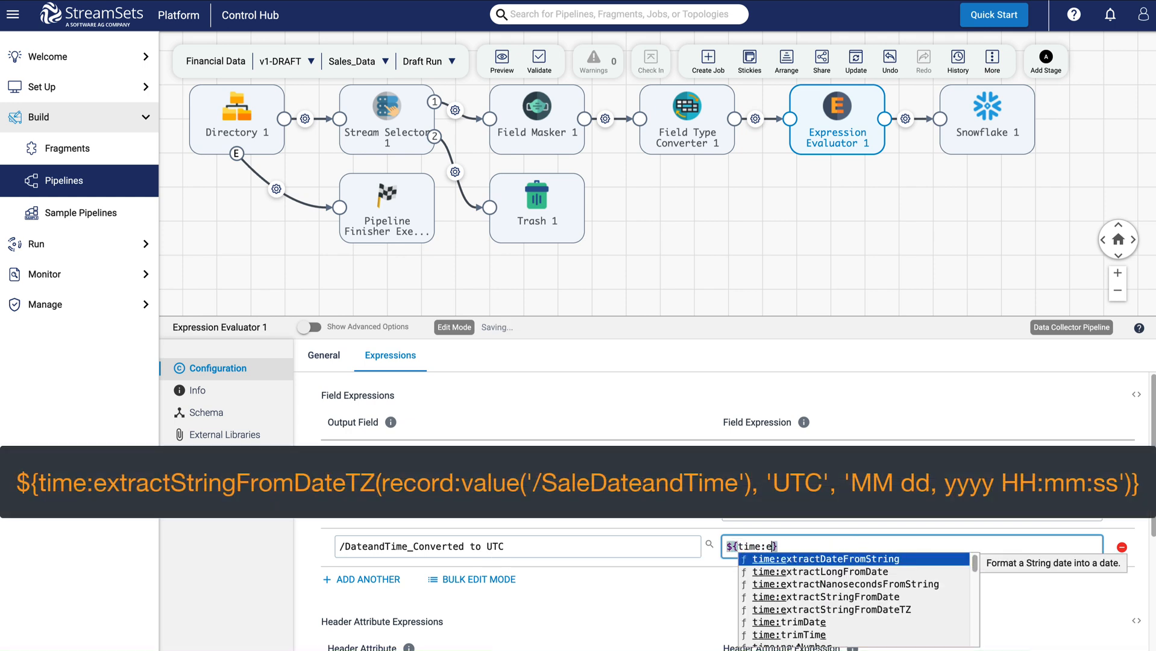
left_click(830, 609)
type("record")
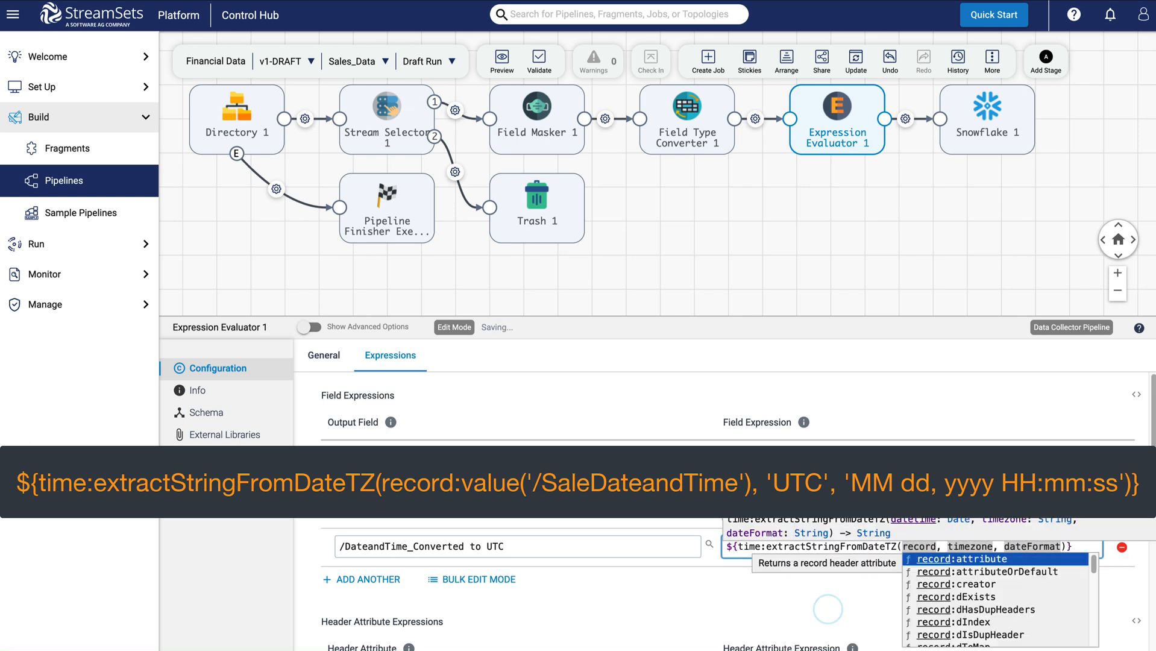
type(":value")
left_click(933, 560)
type("'")
key("BackSpace")
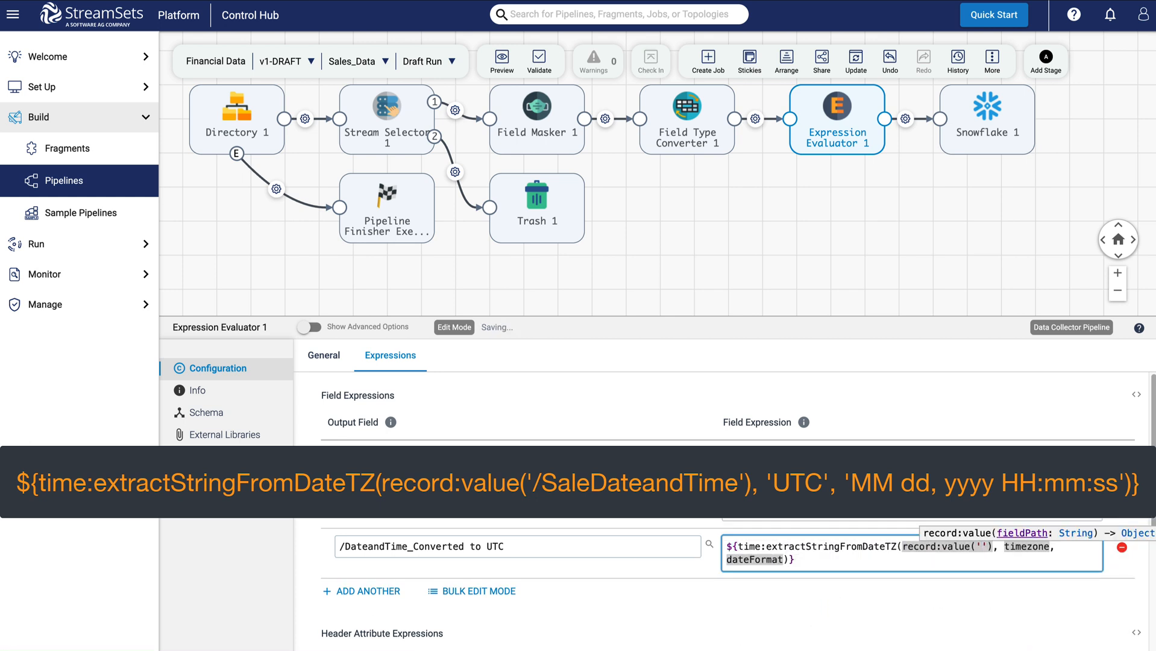
Step: Insert the /SaleDateandTime field path, copied from the output schema, into the third expression's record:value function
left_click(180, 412)
left_click(899, 452)
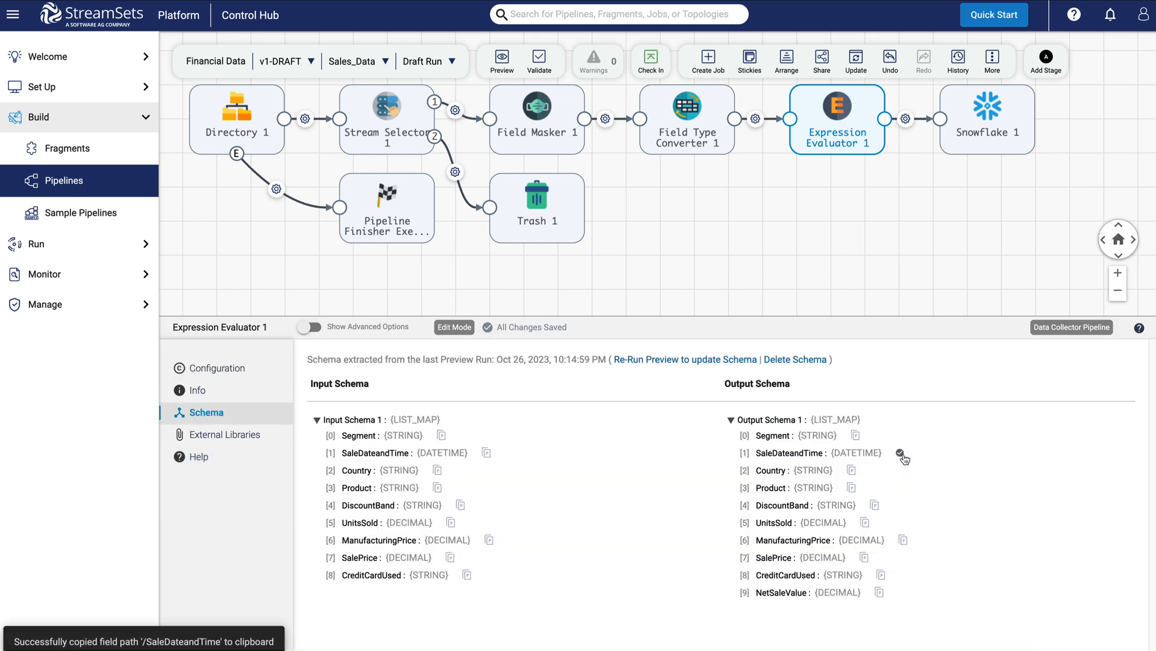
left_click(216, 368)
left_click(982, 546)
key("ctrl+v")
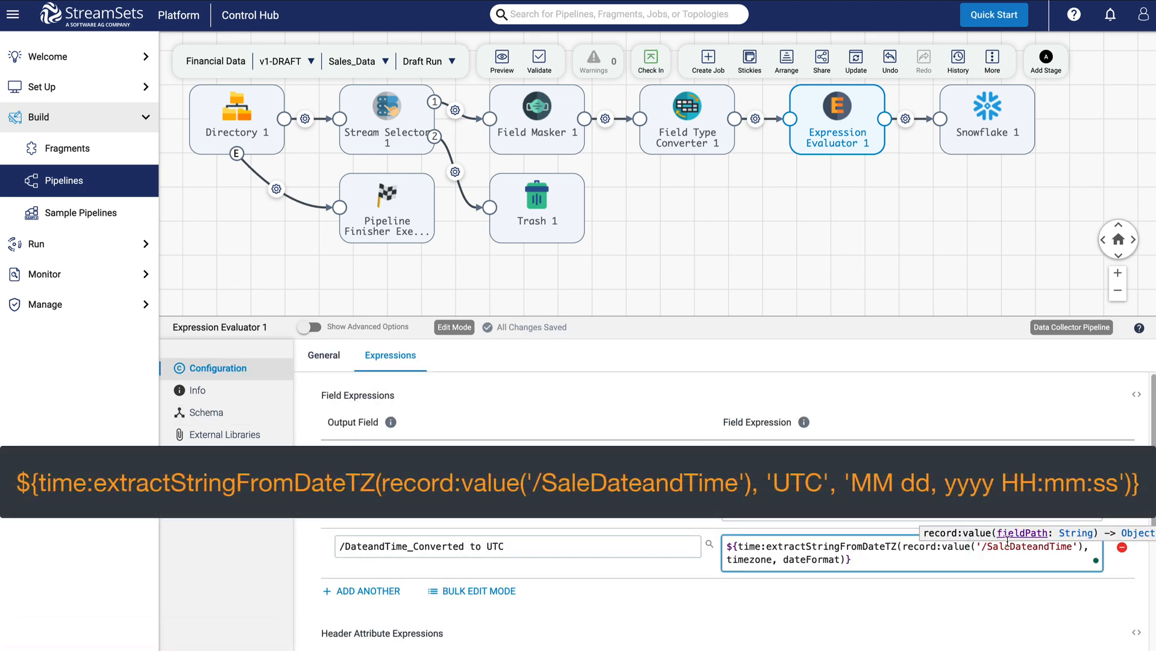
Step: Set the function's timezone argument to 'UTC' and its date format argument to 'MM dd, yyyy HH:mm:ss'
left_click_drag(774, 559, 727, 559)
type("'")
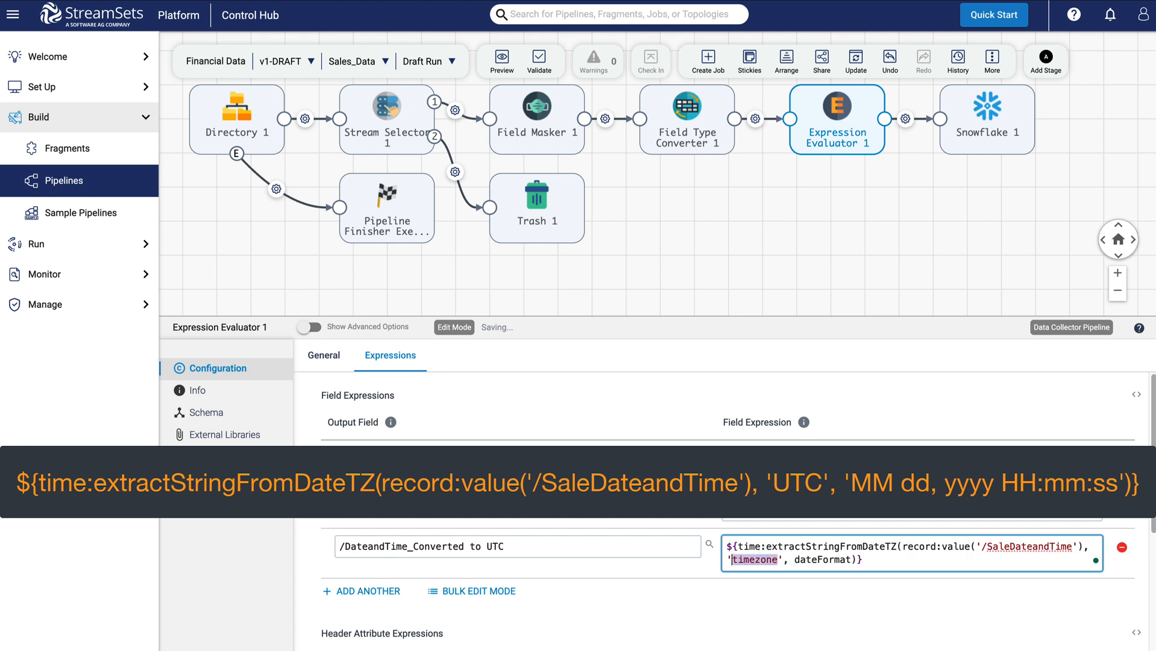
type("UTC")
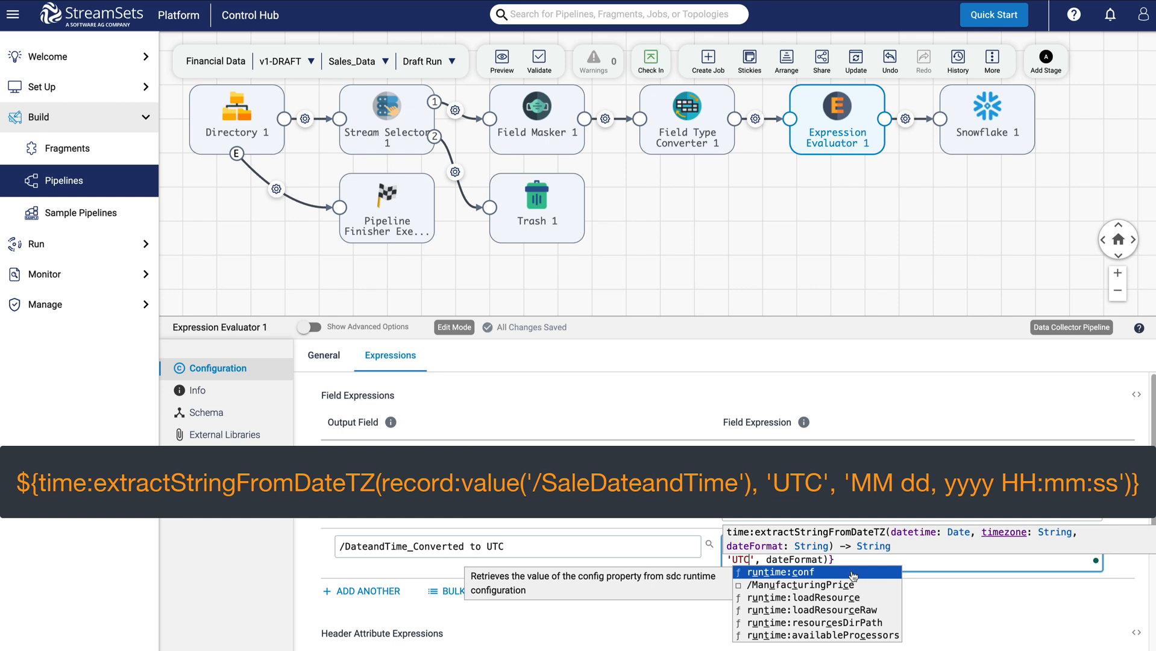
left_click(792, 559)
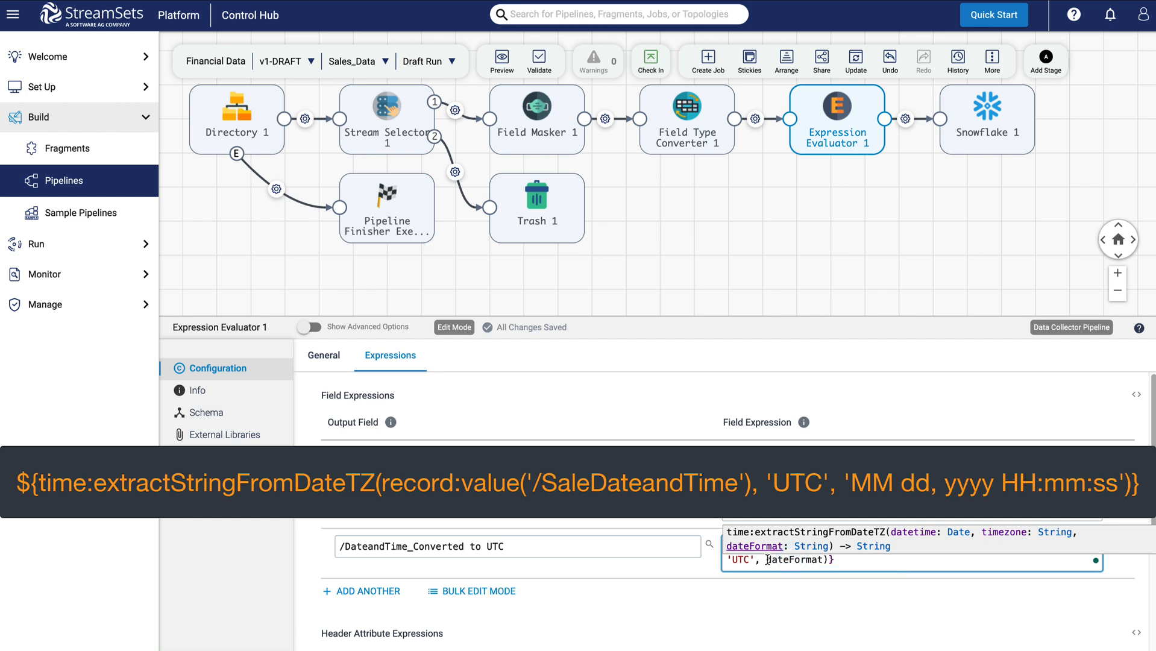
double_click(777, 560)
type("'MM dd, ")
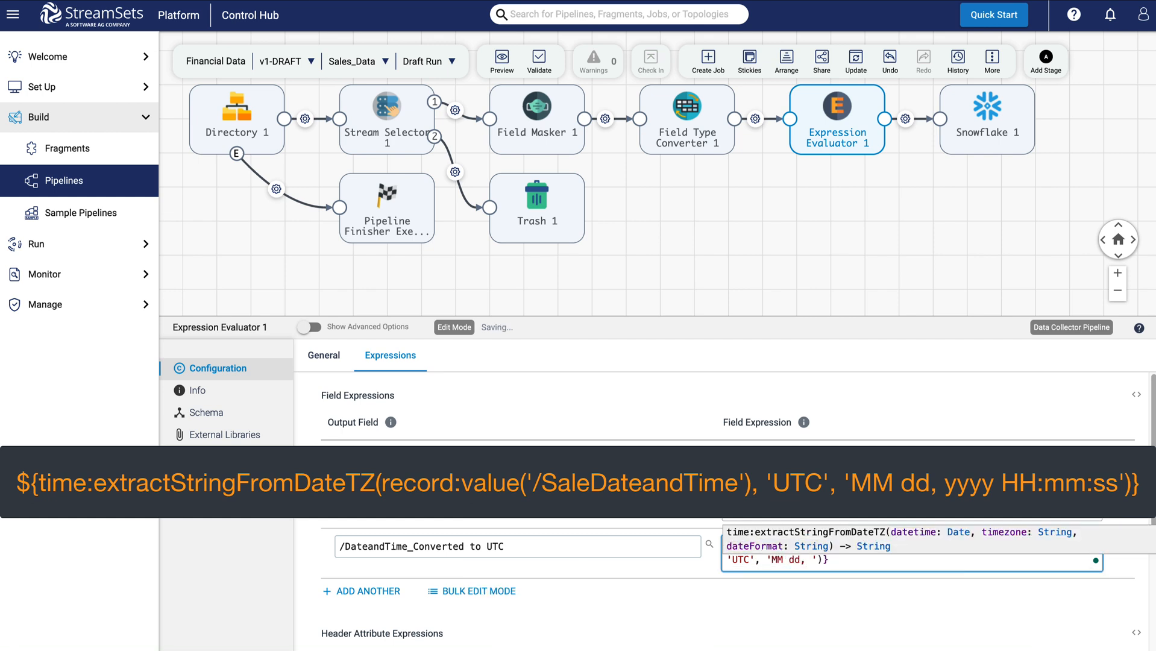
type("yyyy HH:mm:ss")
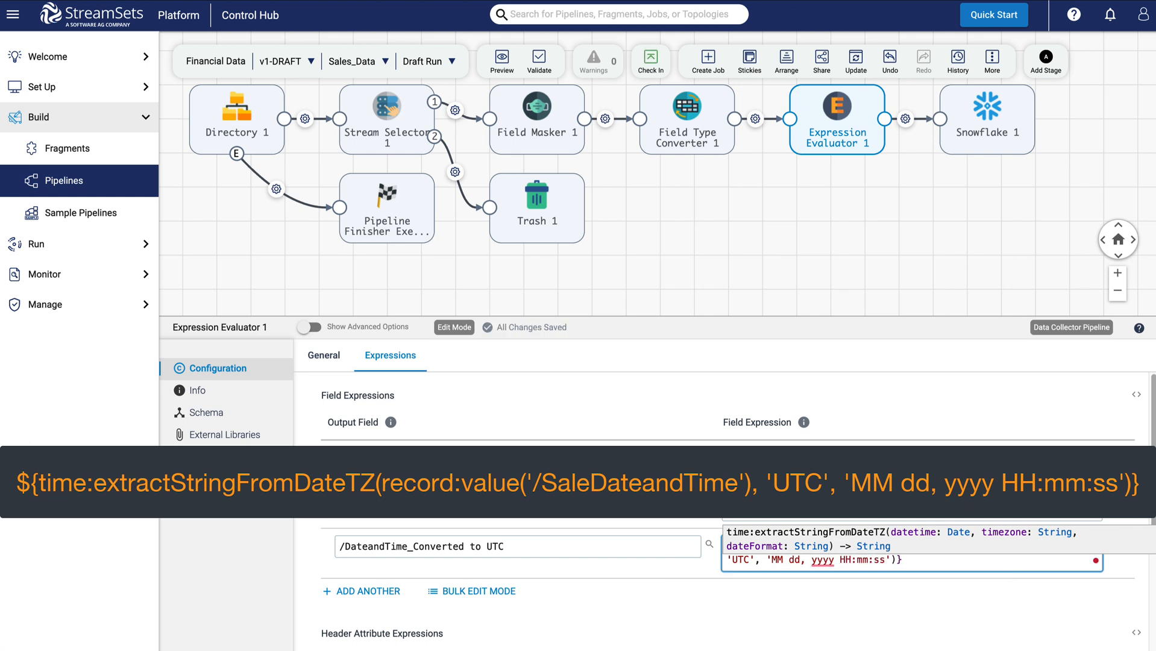
left_click(806, 578)
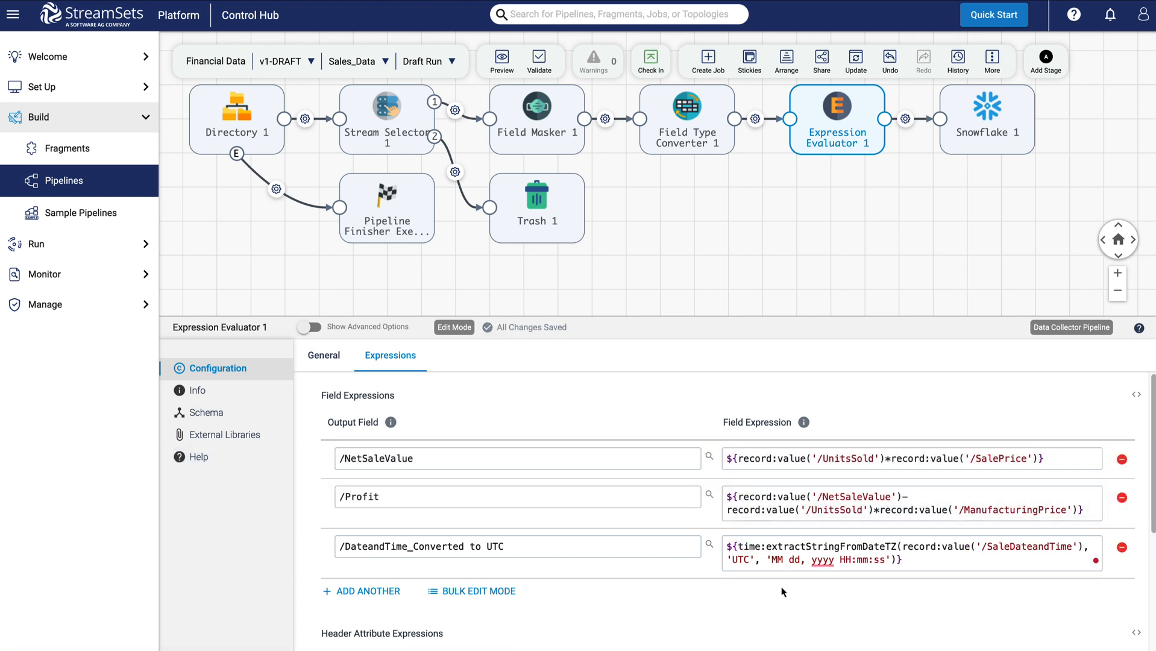
Step: Add a fourth field expression with the output field /Department
left_click(374, 592)
left_click(377, 595)
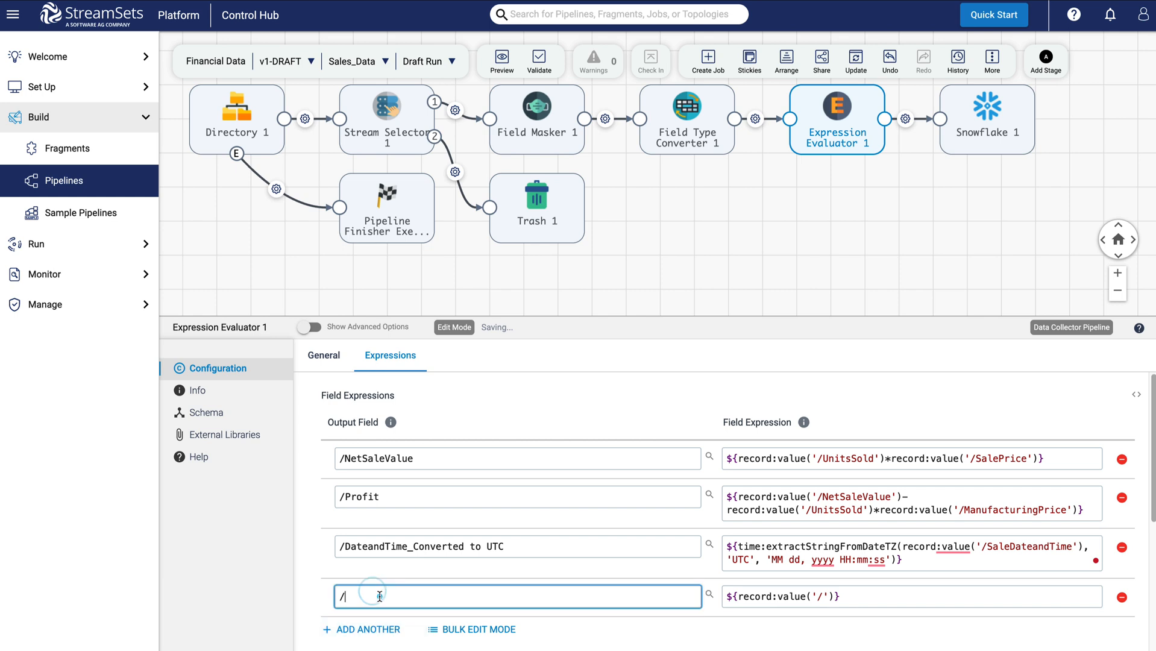
type("Department")
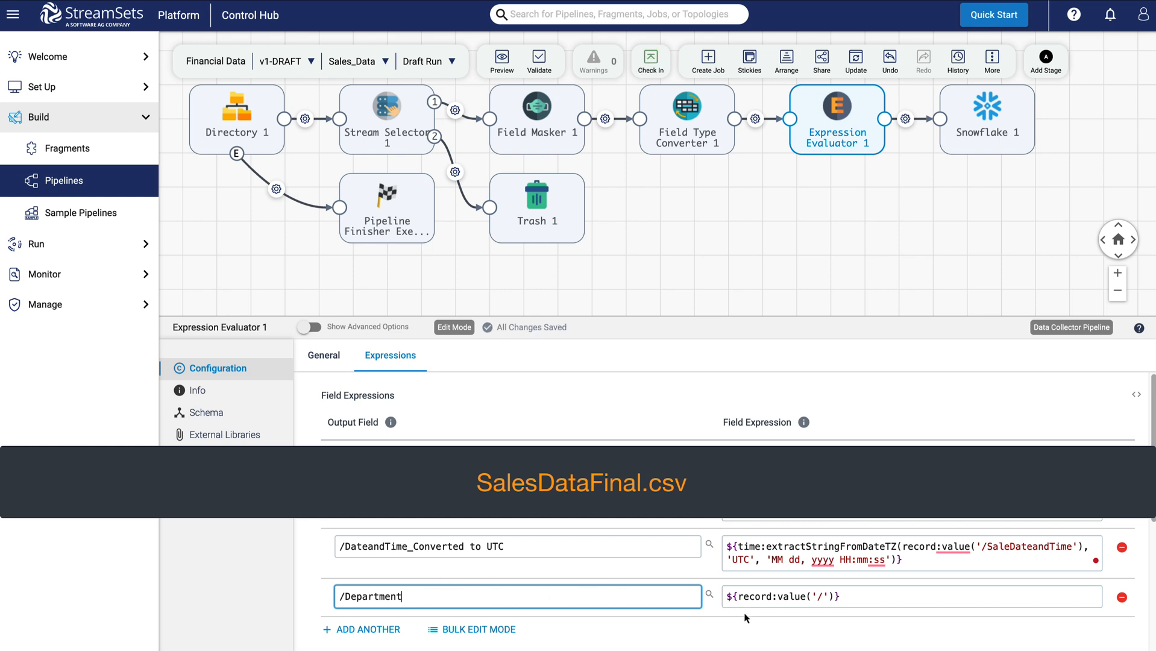
Step: Set the /Department expression to ${str:replace(record:attribute('filename'), 'DataFinal.csv','')}
left_click(752, 596)
left_click_drag(834, 596, 740, 596)
type("st")
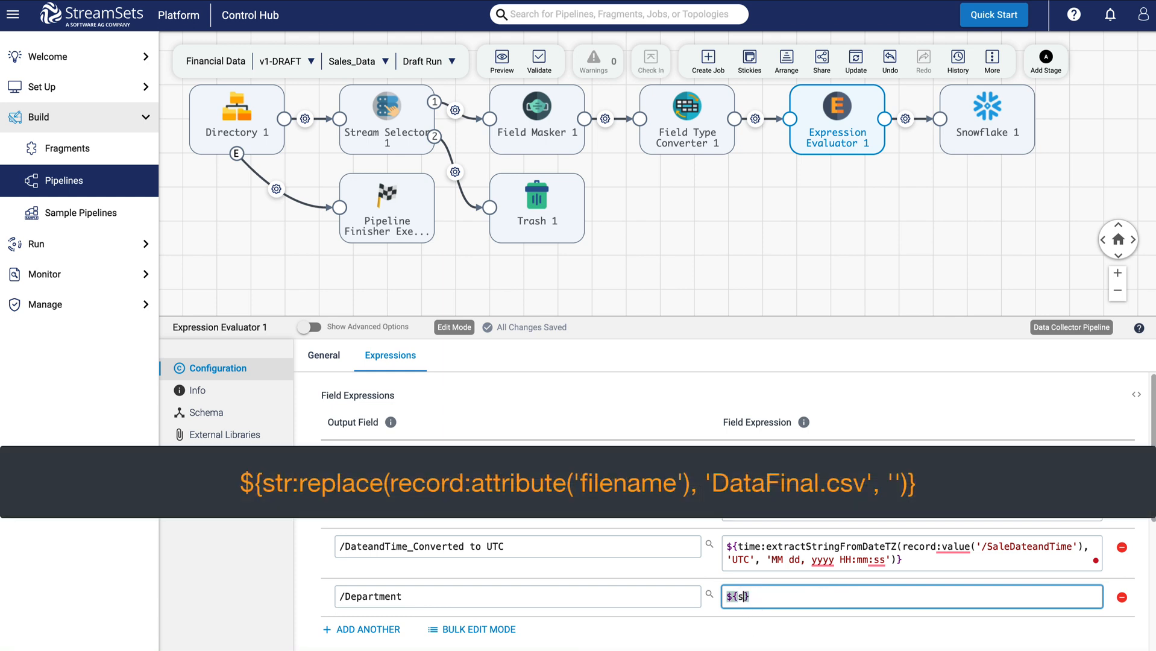
type("r:replace(")
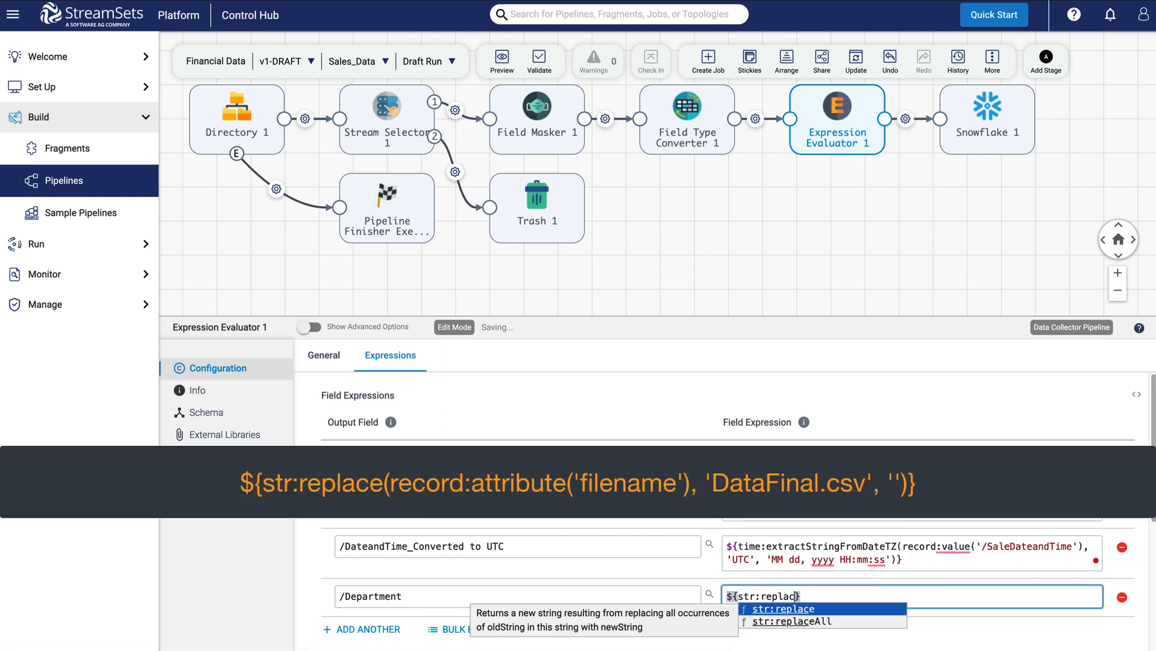
type("record:at")
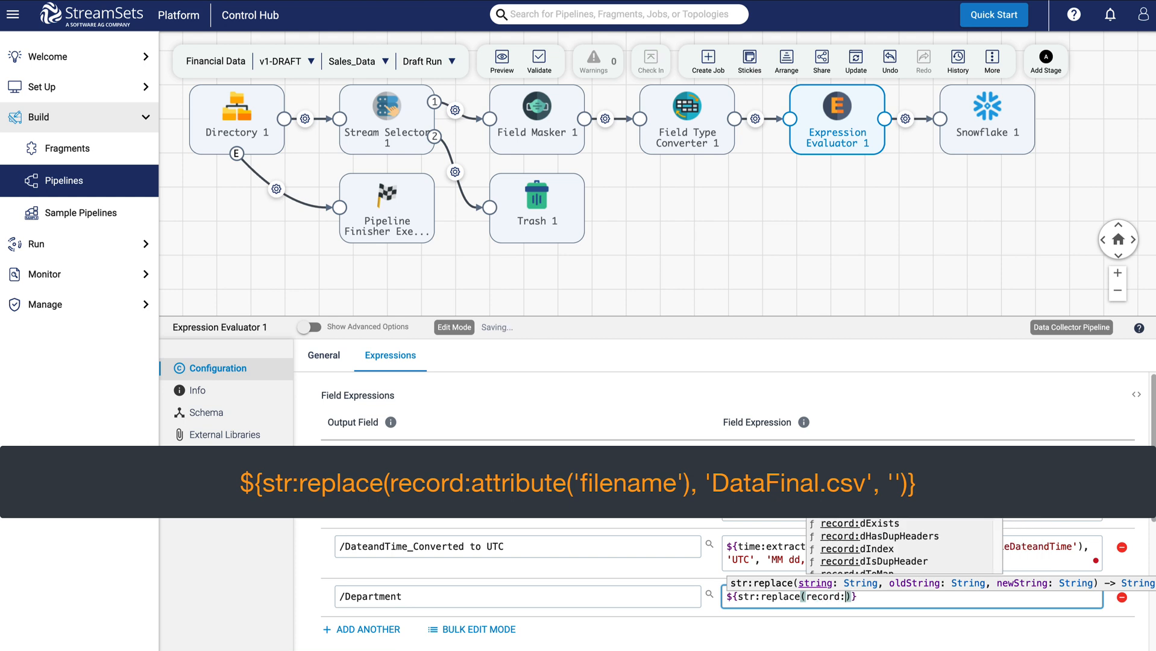
type("tribute('fi")
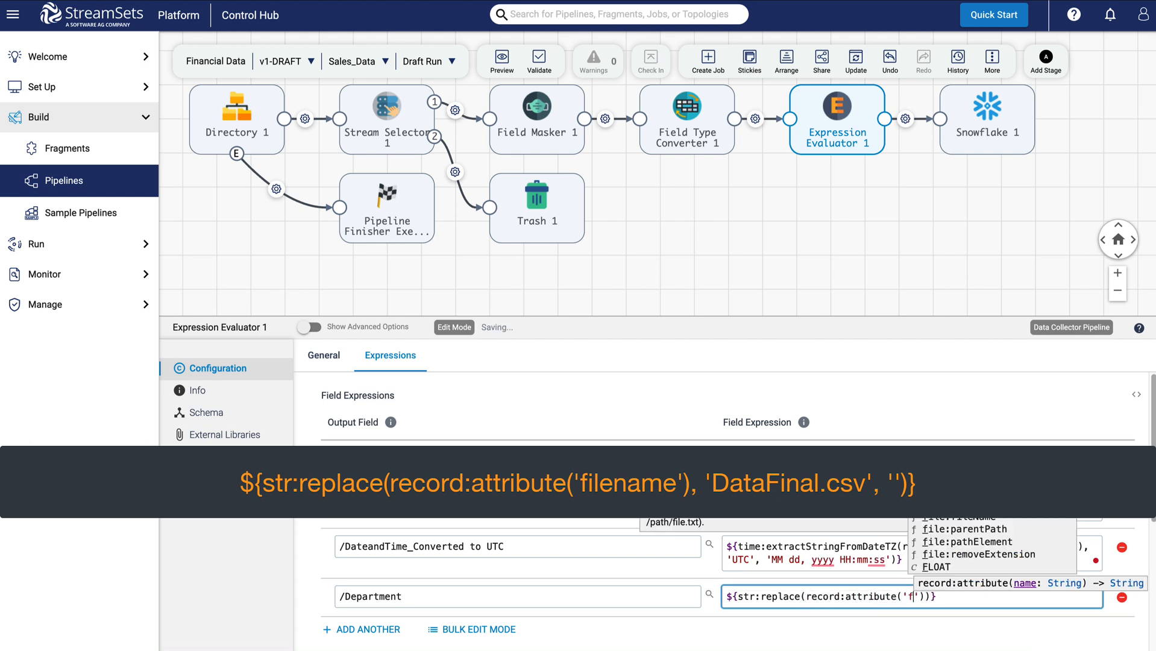
type("lename'), ")
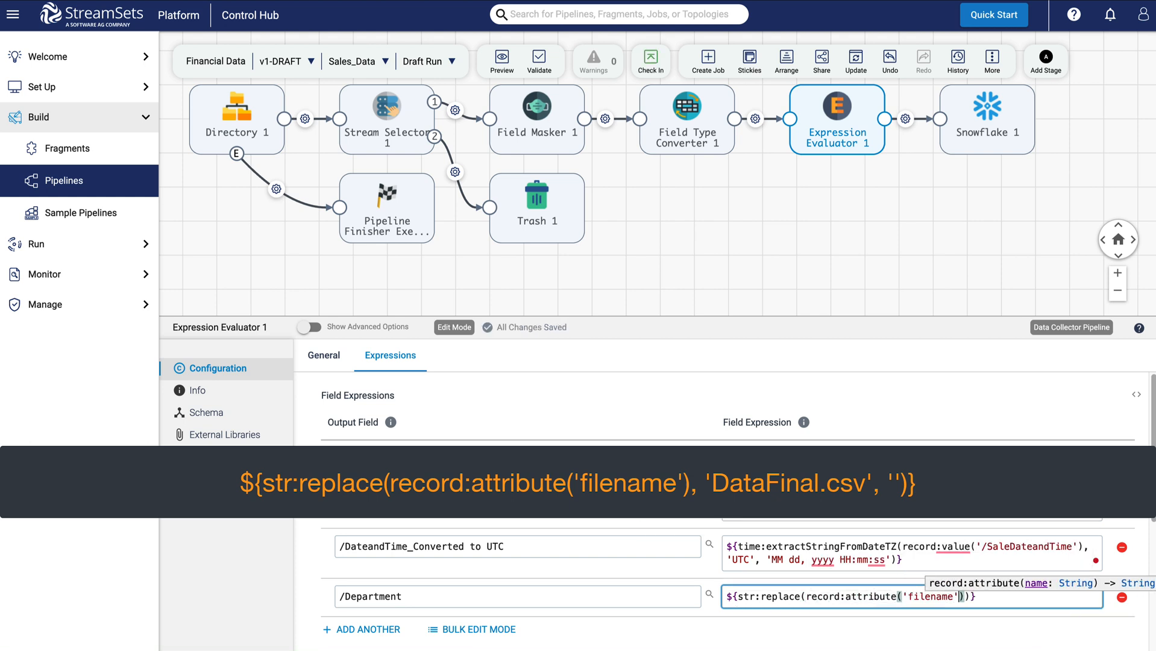
type("'DataF")
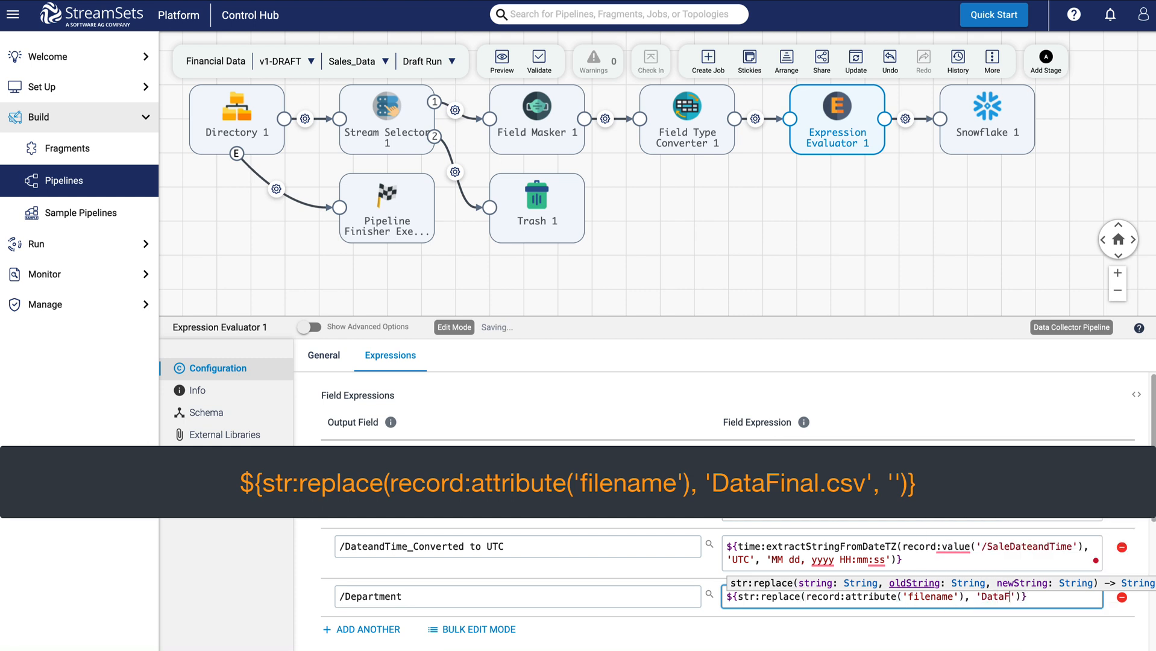
type("inal.csv',''")
left_click(732, 625)
scroll(732, 625, "down", 1)
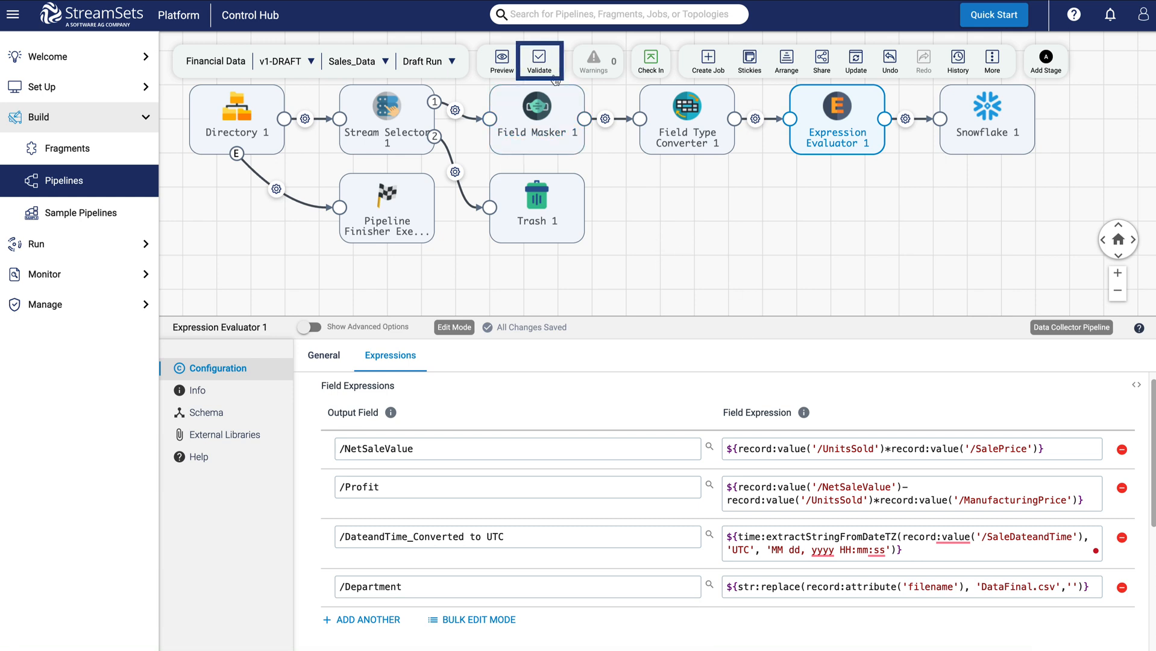
Step: Validate the pipeline, then preview the Expression Evaluator's output records and close the preview
left_click(543, 63)
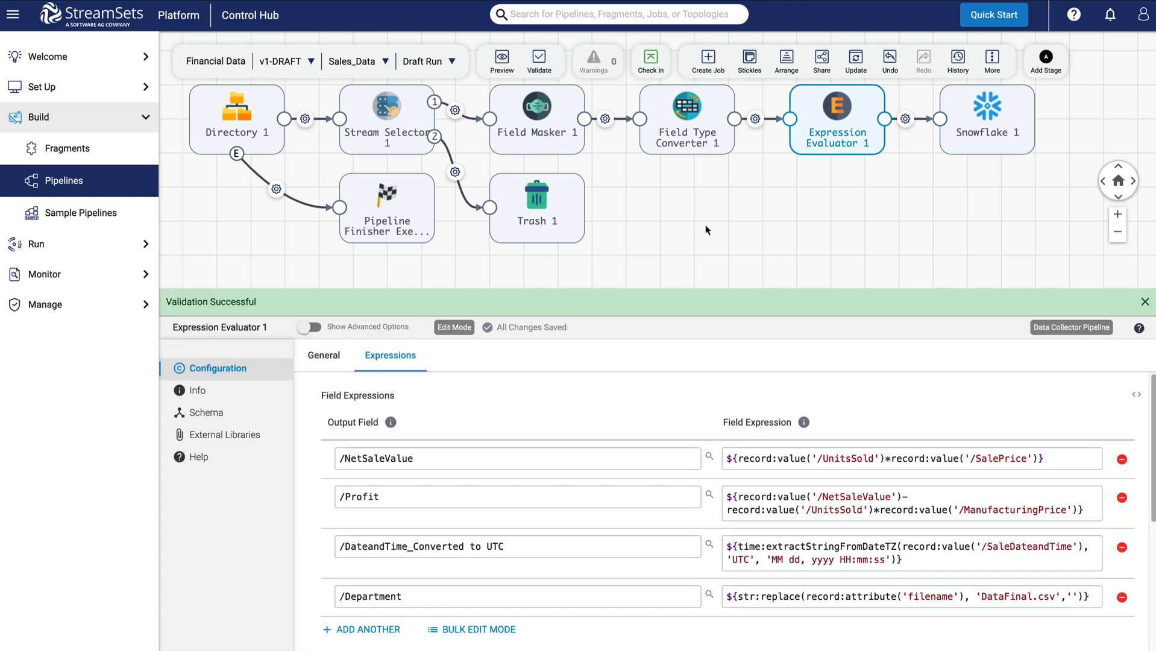
left_click(506, 63)
left_click(530, 91)
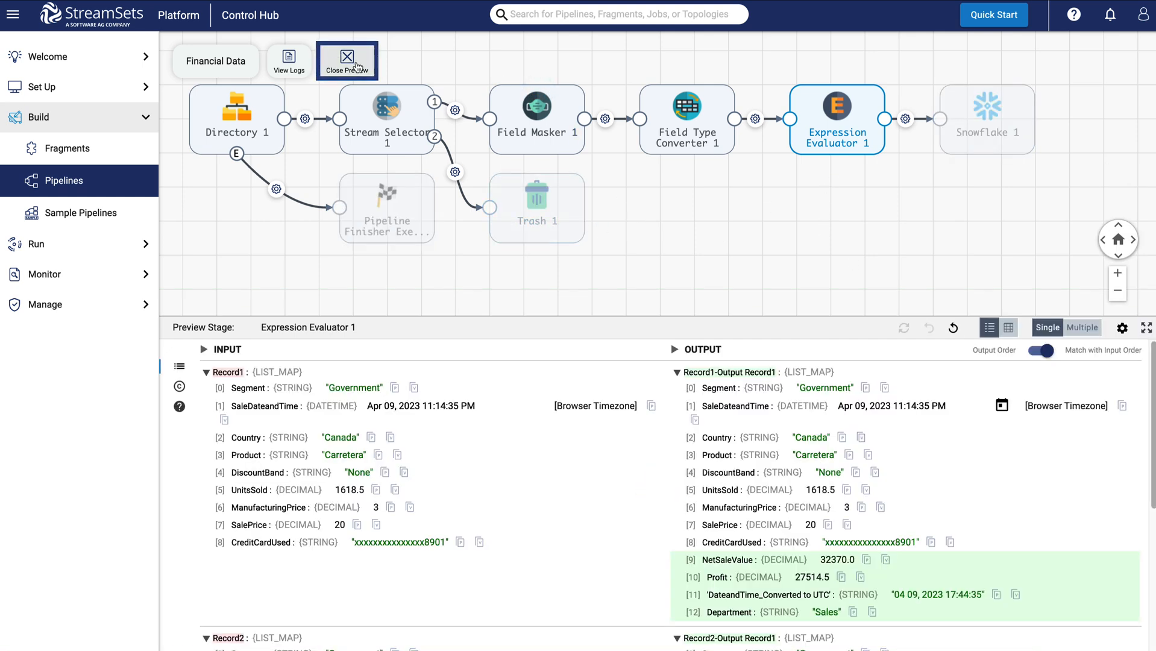
left_click(348, 60)
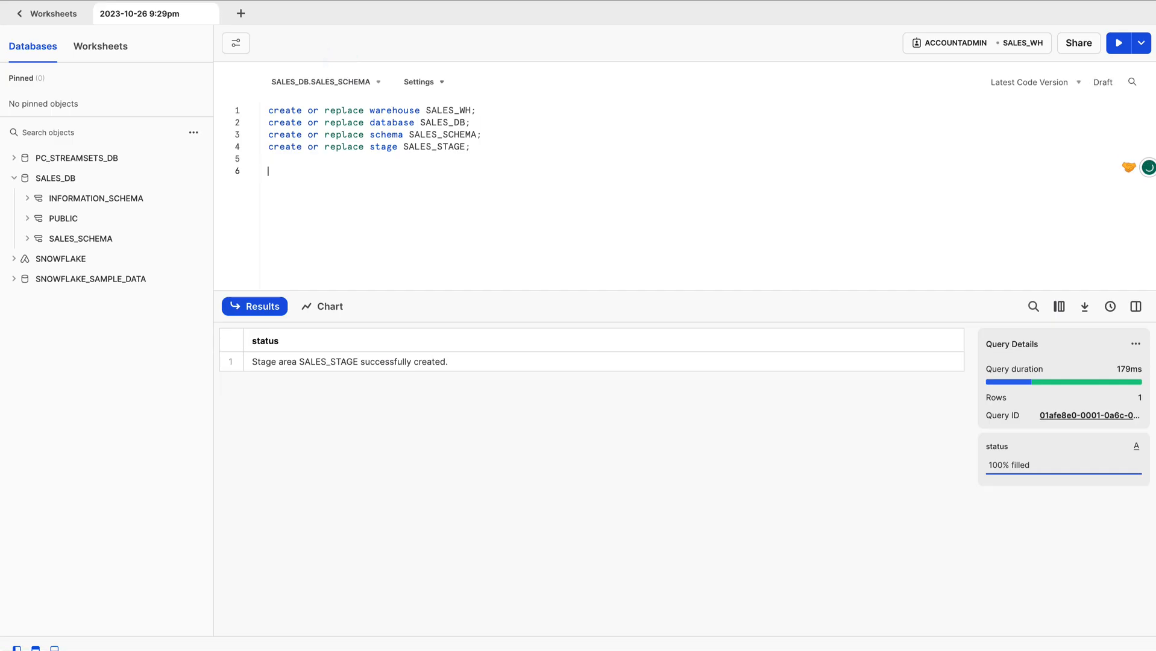
Step: In the Snowflake worksheet, write and run the query select *from sales_db.sales_schema.government_sales_data;
type("select *from sale")
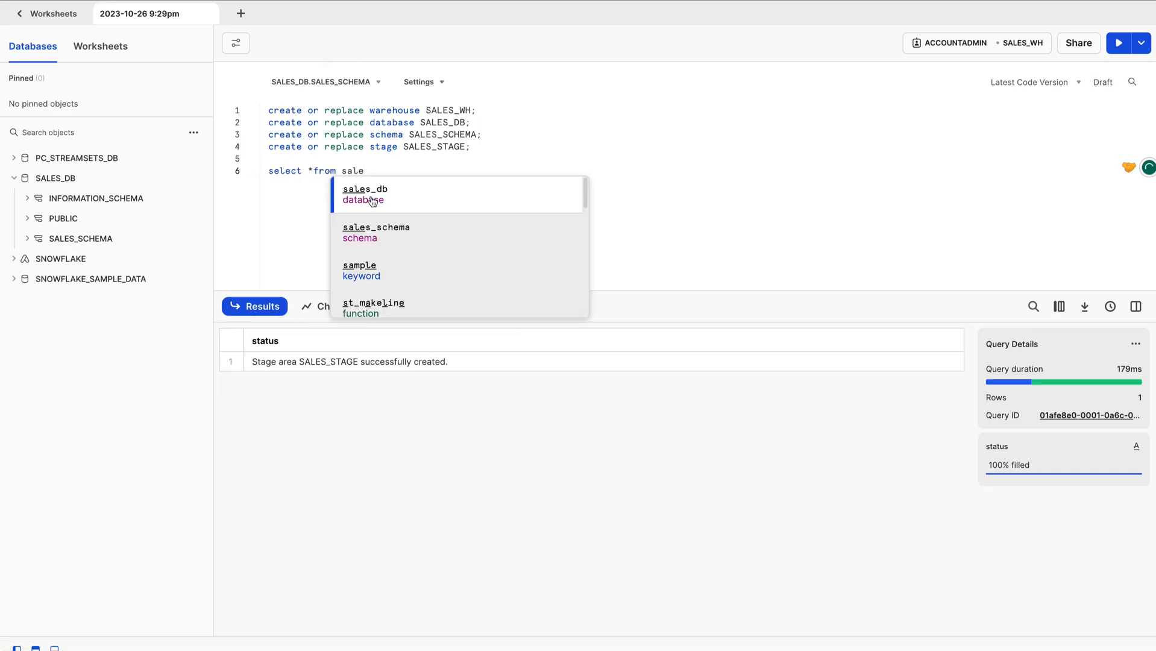
left_click(373, 201)
type(".sales")
left_click(413, 194)
type(".government_sales_")
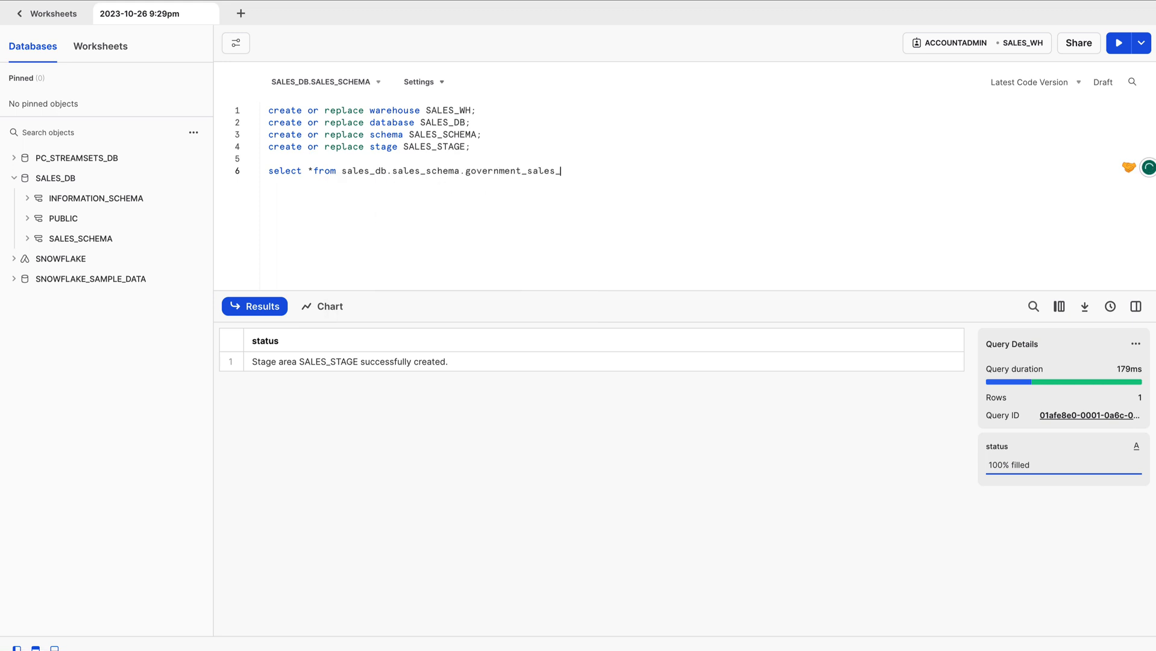
type("data;")
left_click(1118, 43)
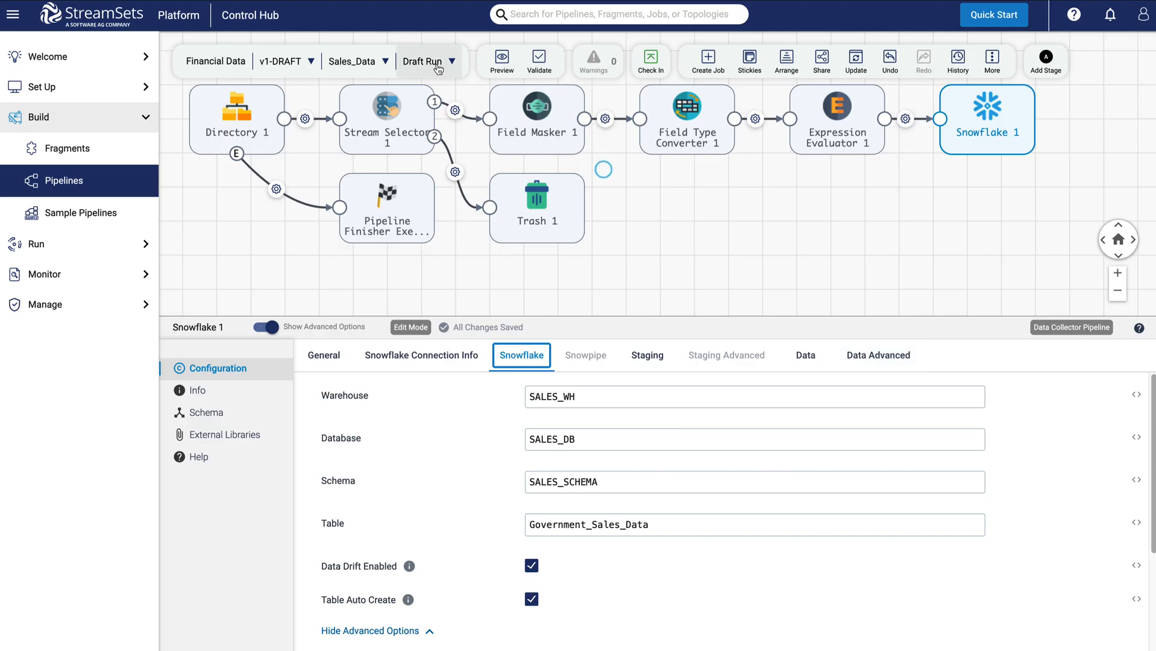
Step: Switch to StreamSets and start the Financial Data pipeline as a draft run
left_click(437, 61)
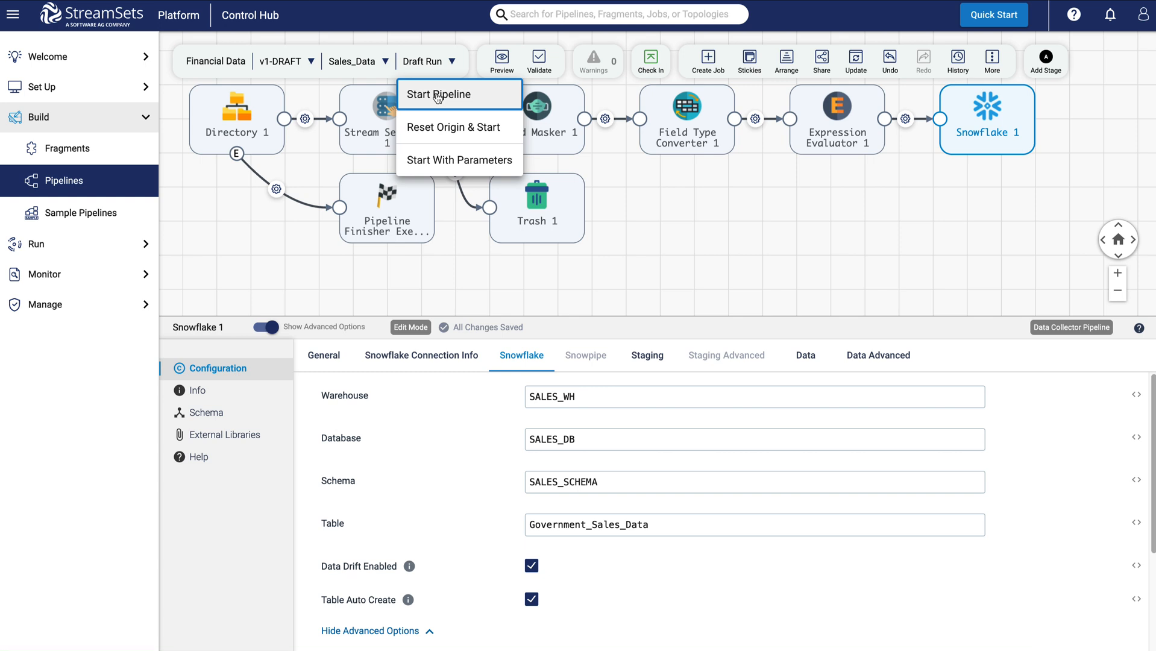
left_click(437, 95)
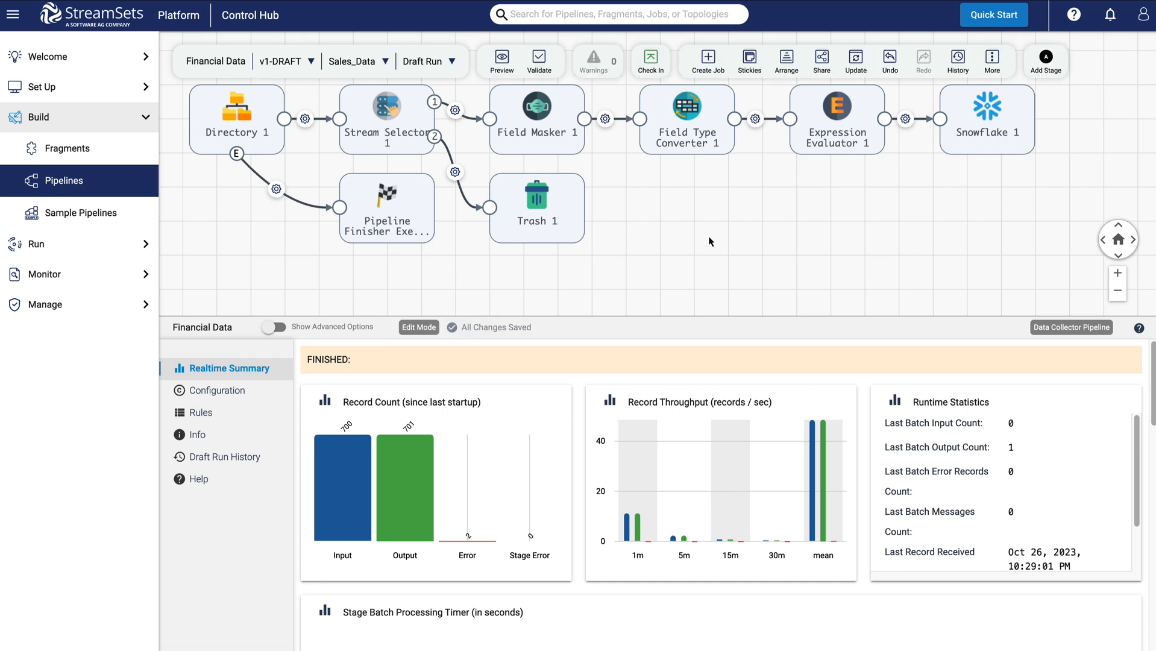
left_click_drag(708, 235, 721, 254)
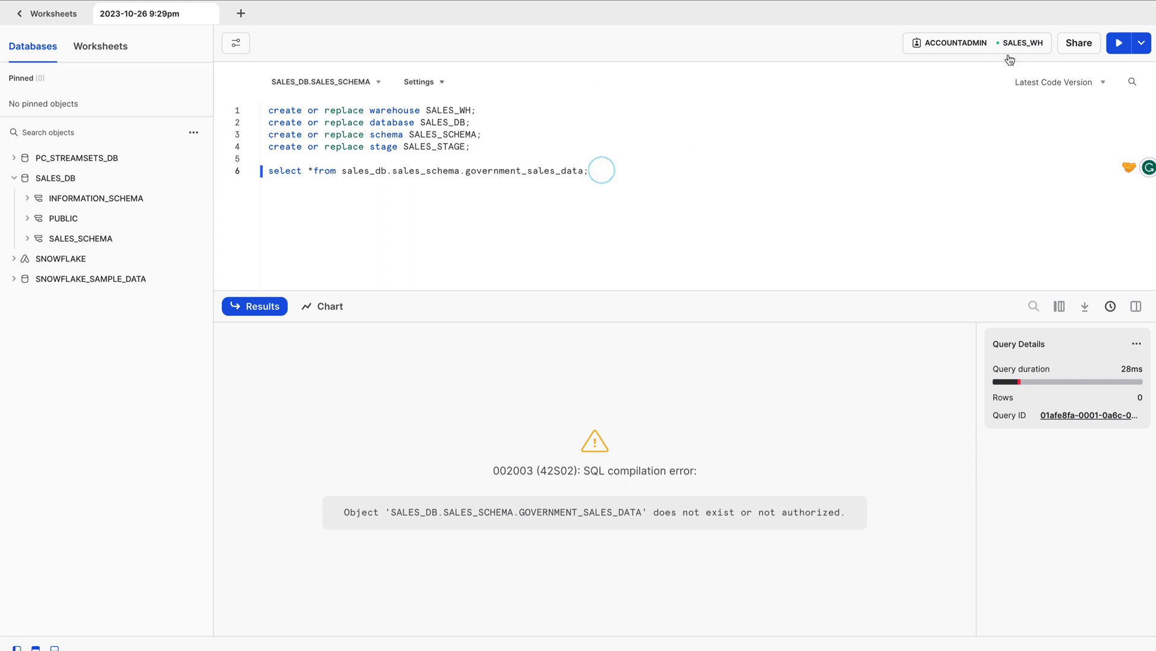
Step: Rerun the government_sales_data query in Snowflake and examine the masked card, calculated and department columns through the last row
left_click(1118, 42)
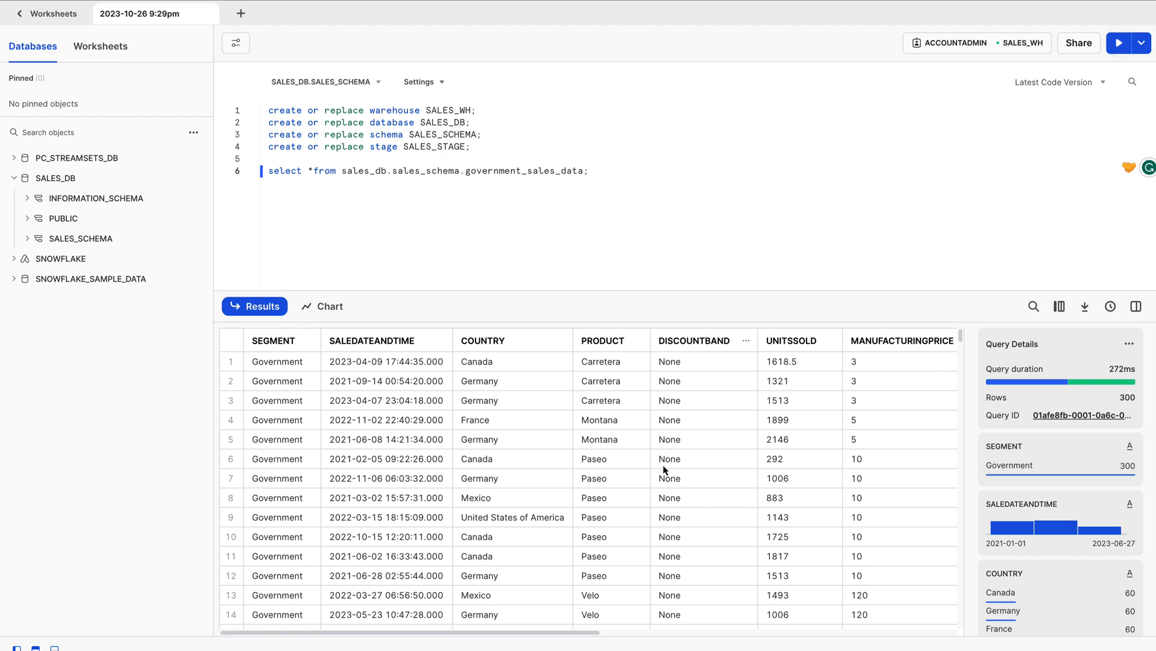
left_click_drag(557, 632, 900, 629)
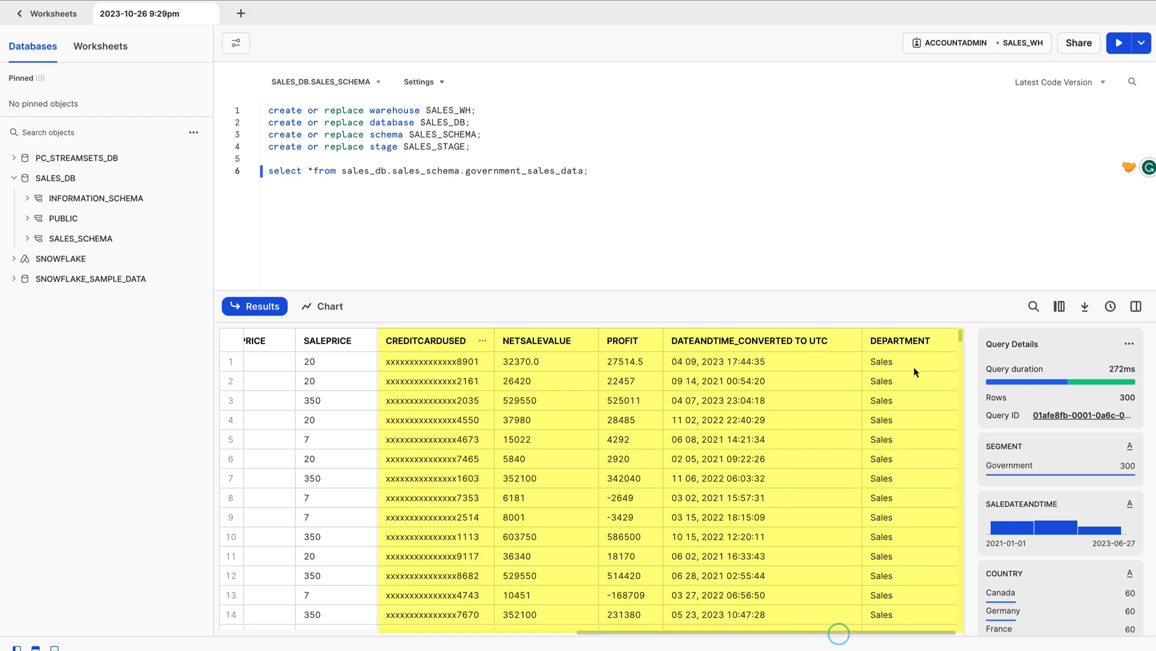
scroll(906, 506, "down", 20)
scroll(905, 503, "down", 20)
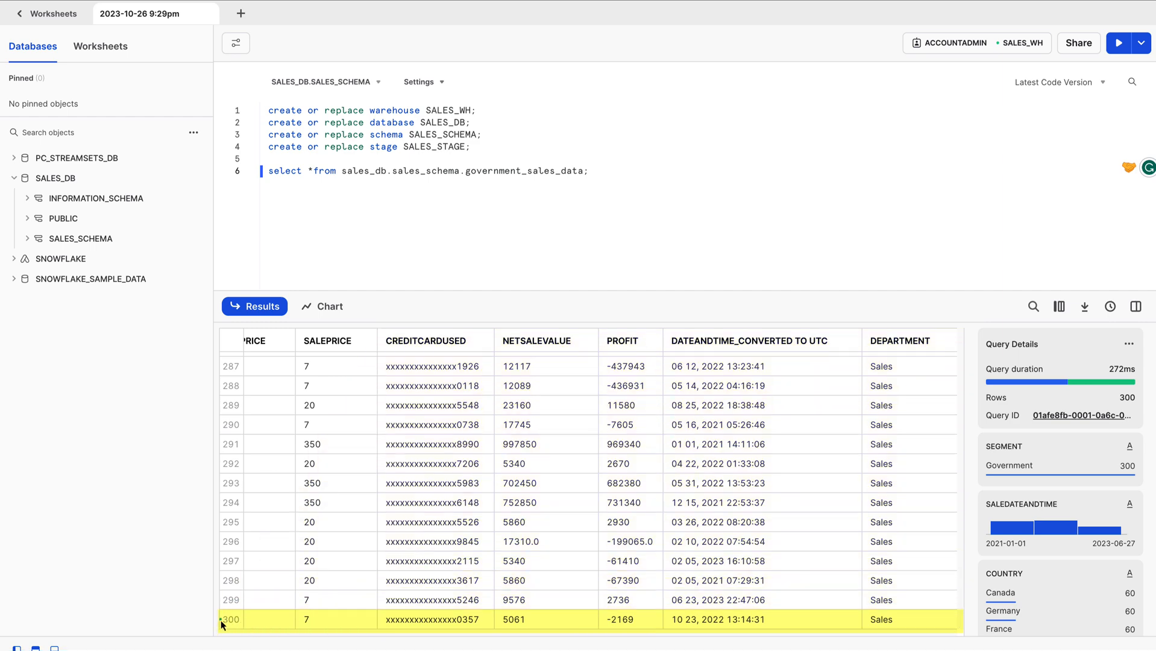
left_click(220, 620)
left_click(251, 619)
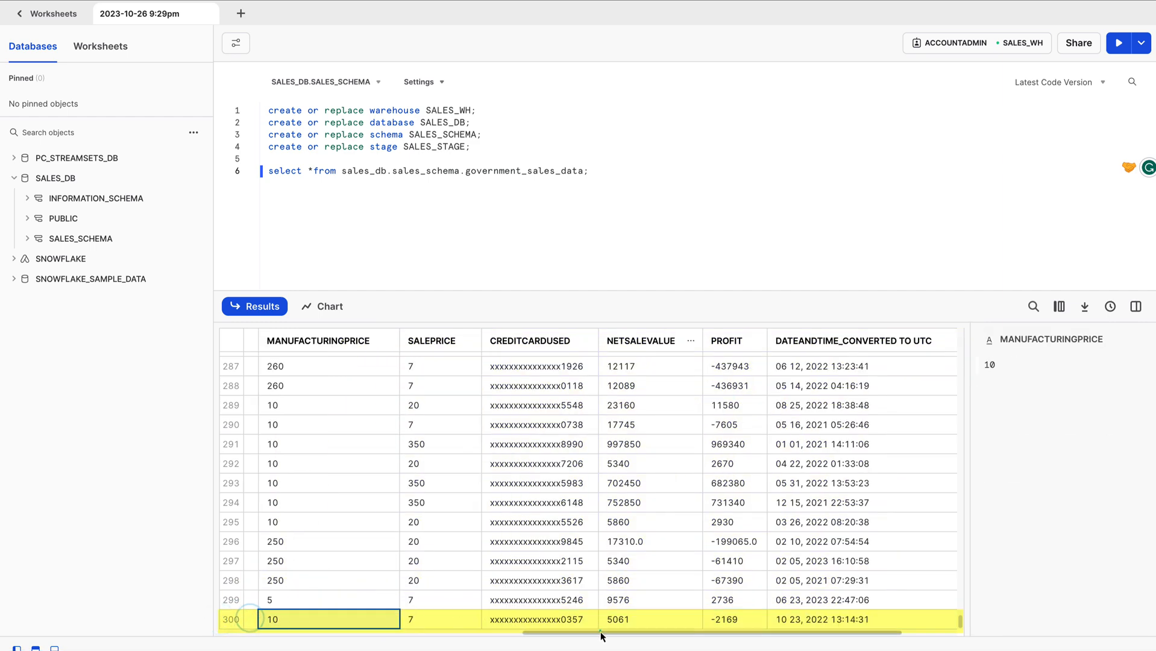
left_click_drag(601, 631, 241, 633)
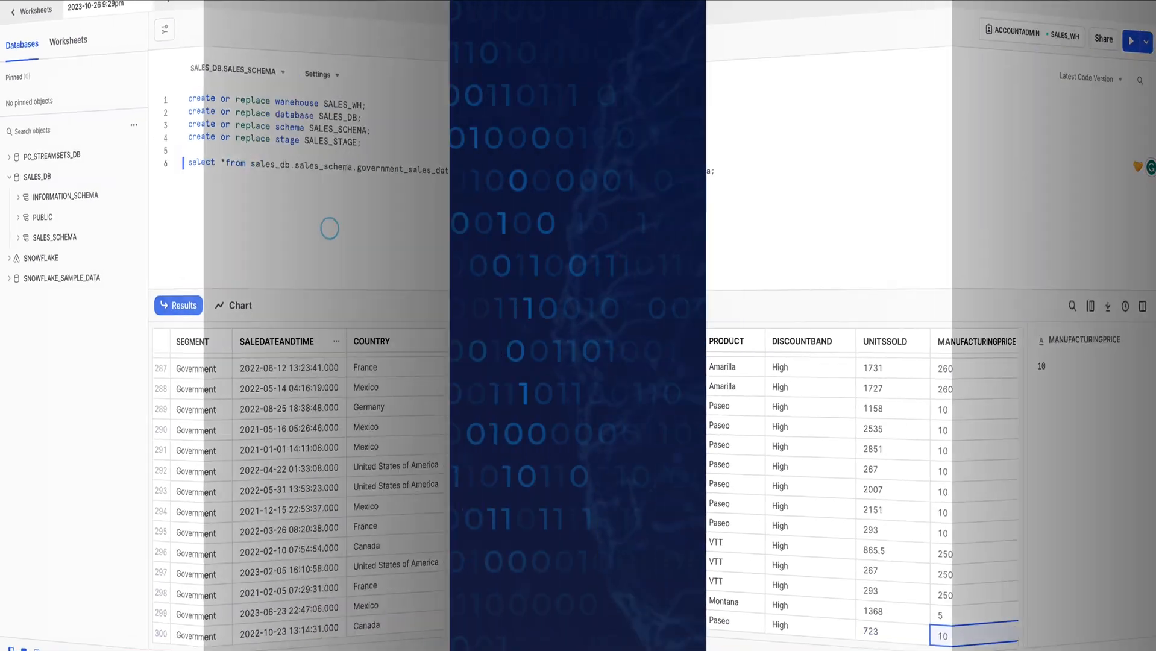